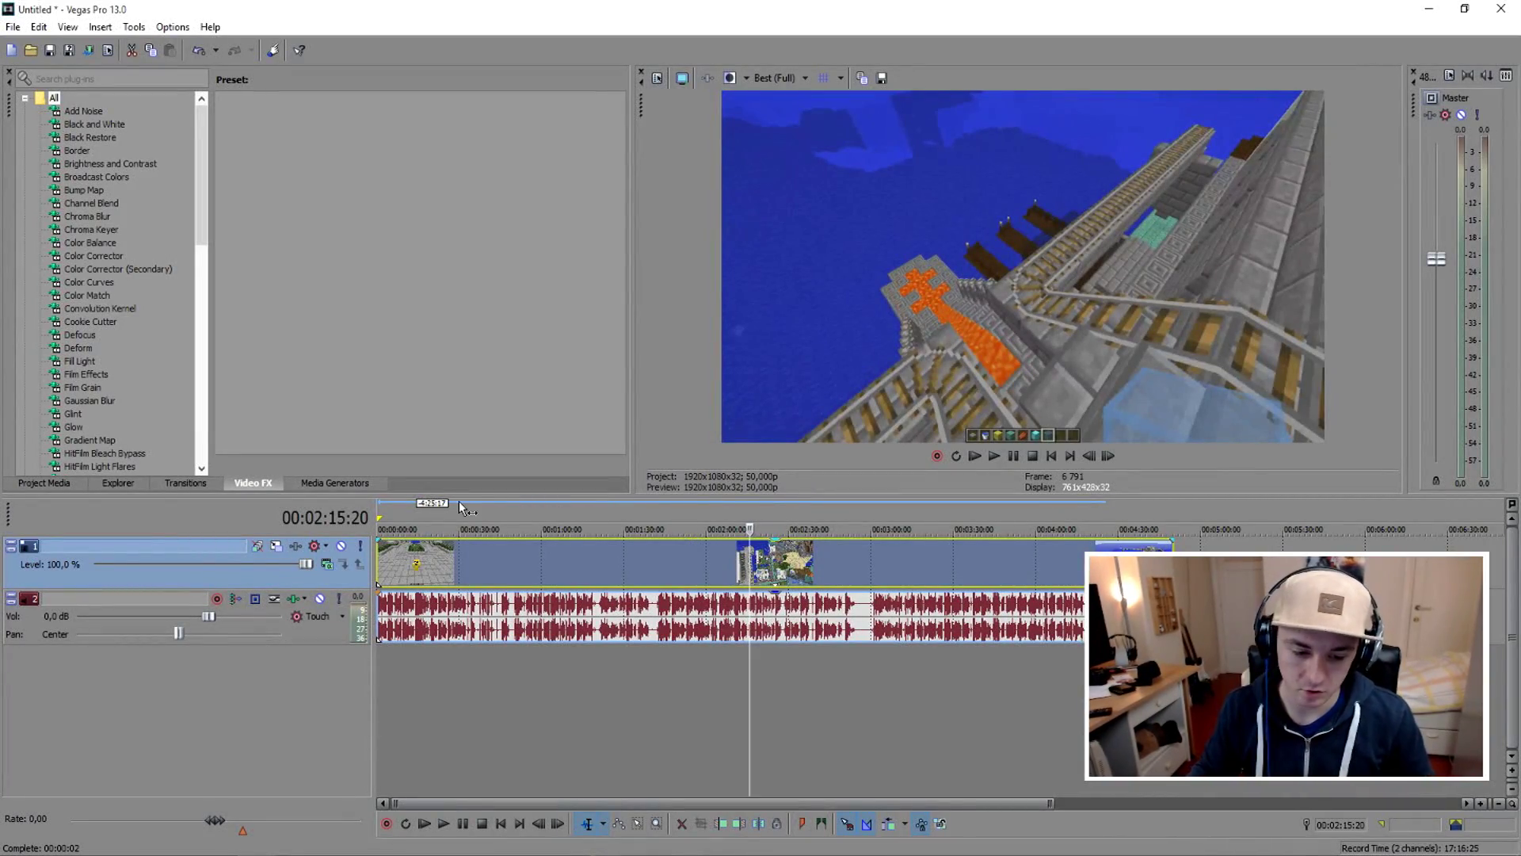
# - Preview the gameplay at the middle, end and start, then play from an early point
pyautogui.click(458, 527)
pyautogui.click(1166, 512)
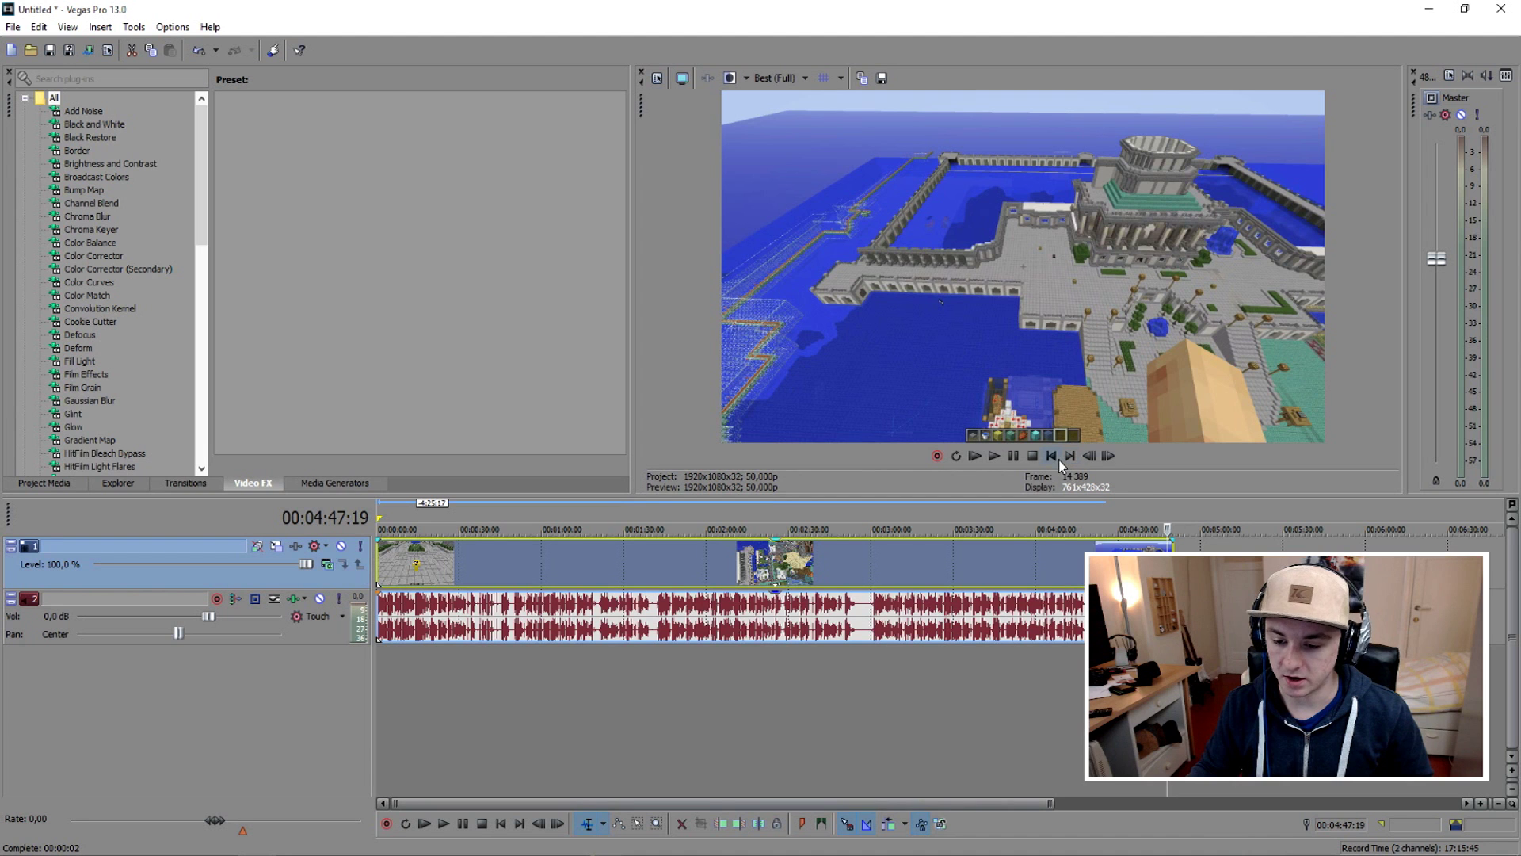
pyautogui.click(1056, 459)
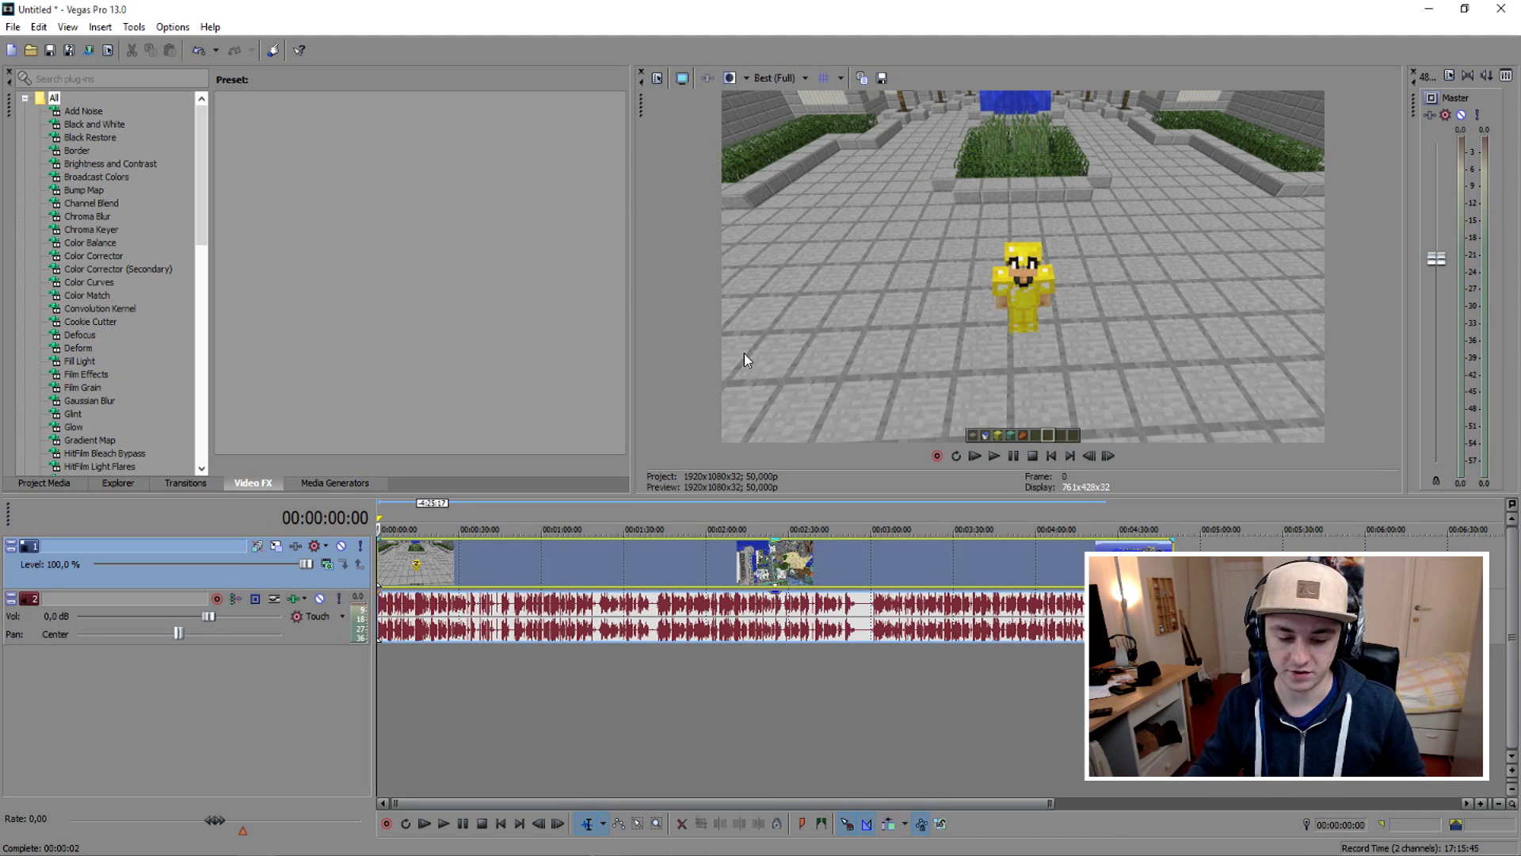
pyautogui.click(642, 618)
pyautogui.press('space')
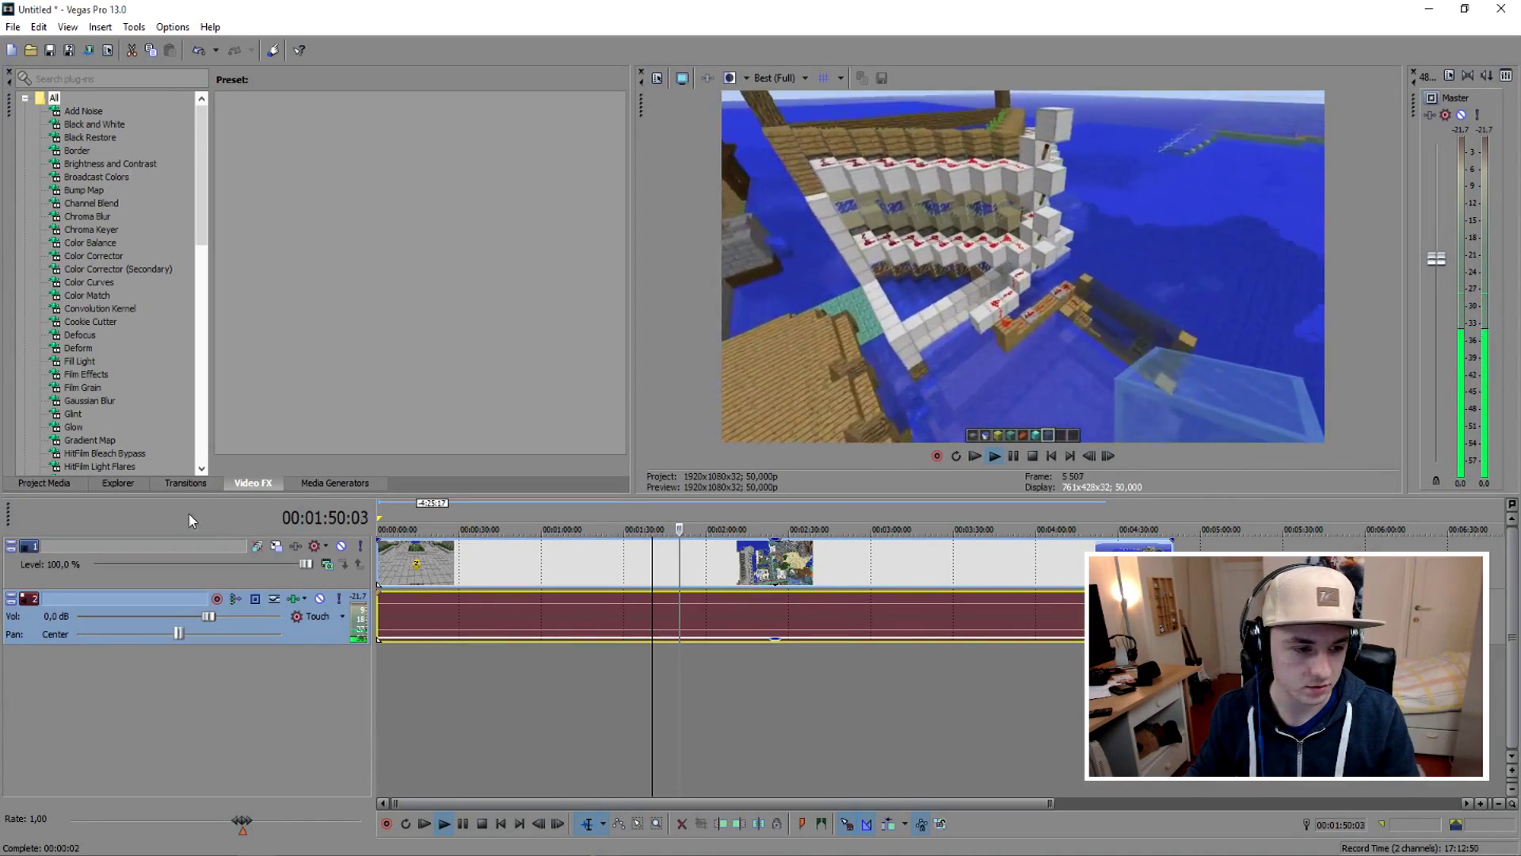
# - Apply Brightness and Contrast to the gameplay clip with contrast raised to 0,197
pyautogui.click(126, 164)
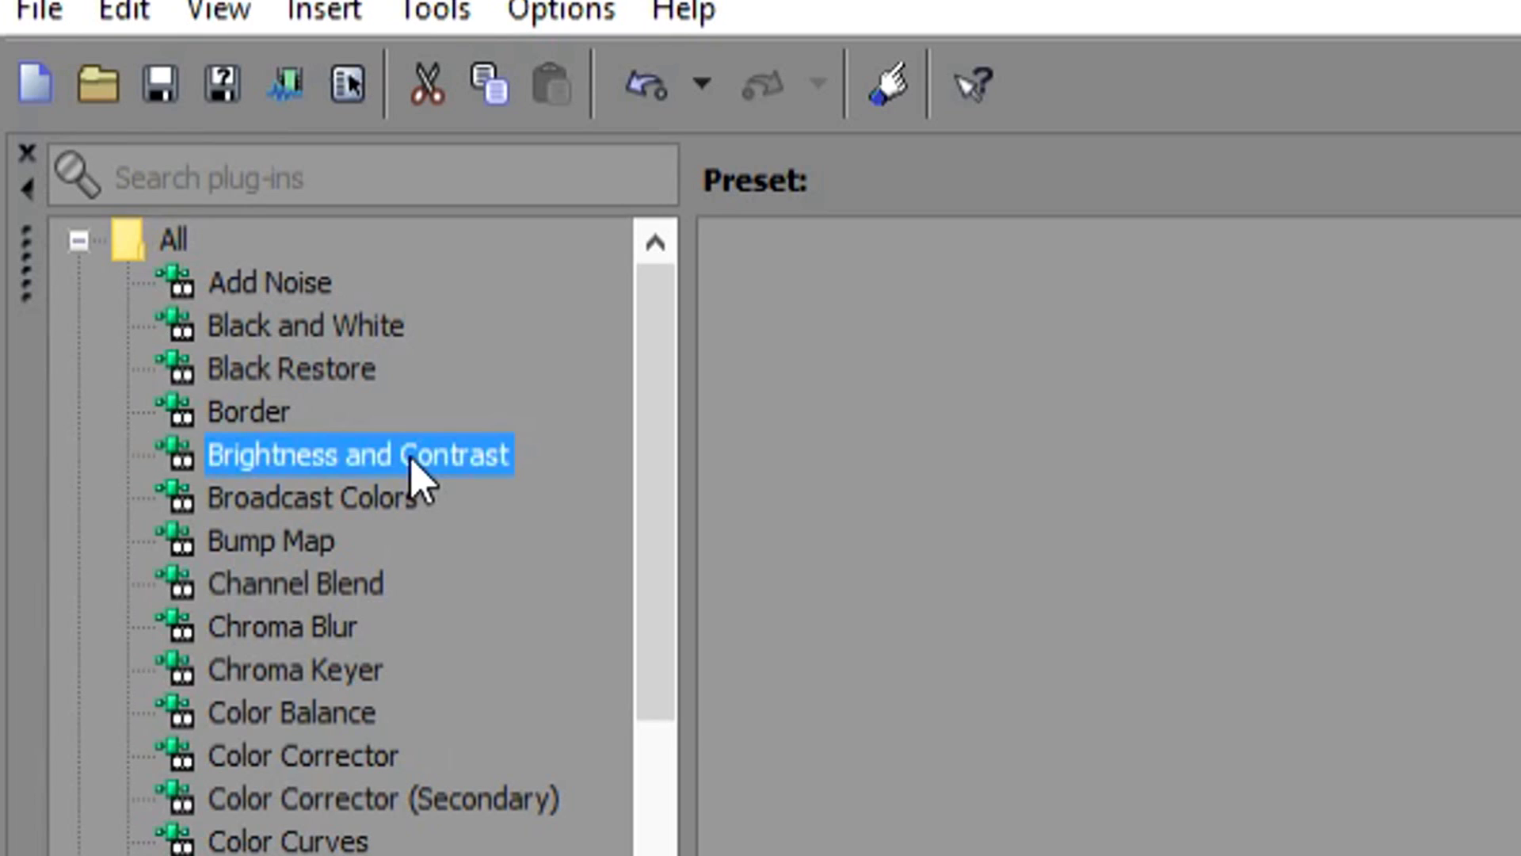
pyautogui.moveTo(411, 463); pyautogui.dragTo(602, 567)
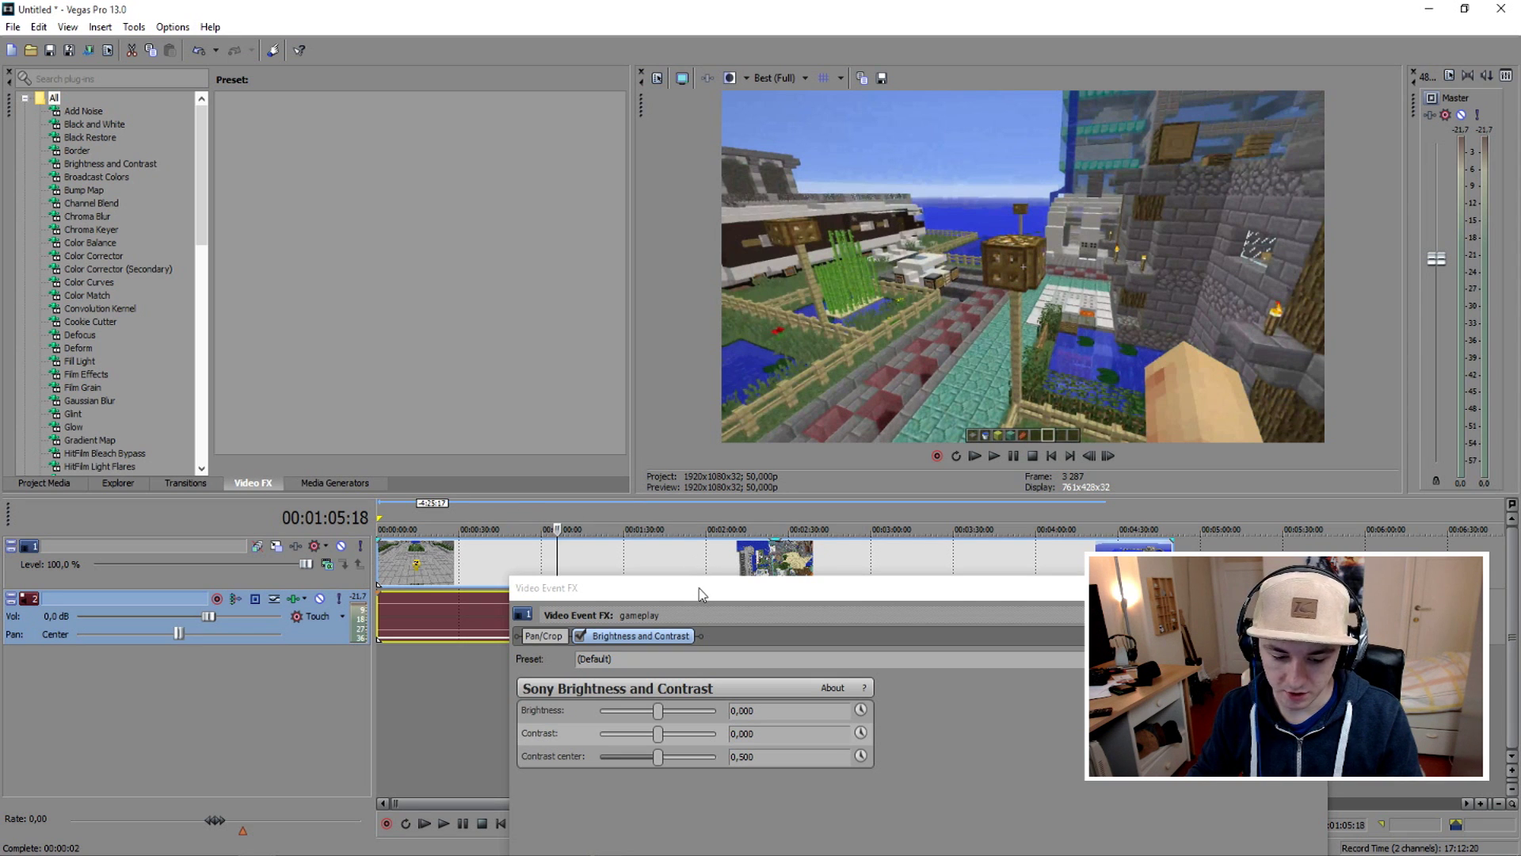
pyautogui.moveTo(699, 594); pyautogui.dragTo(705, 510)
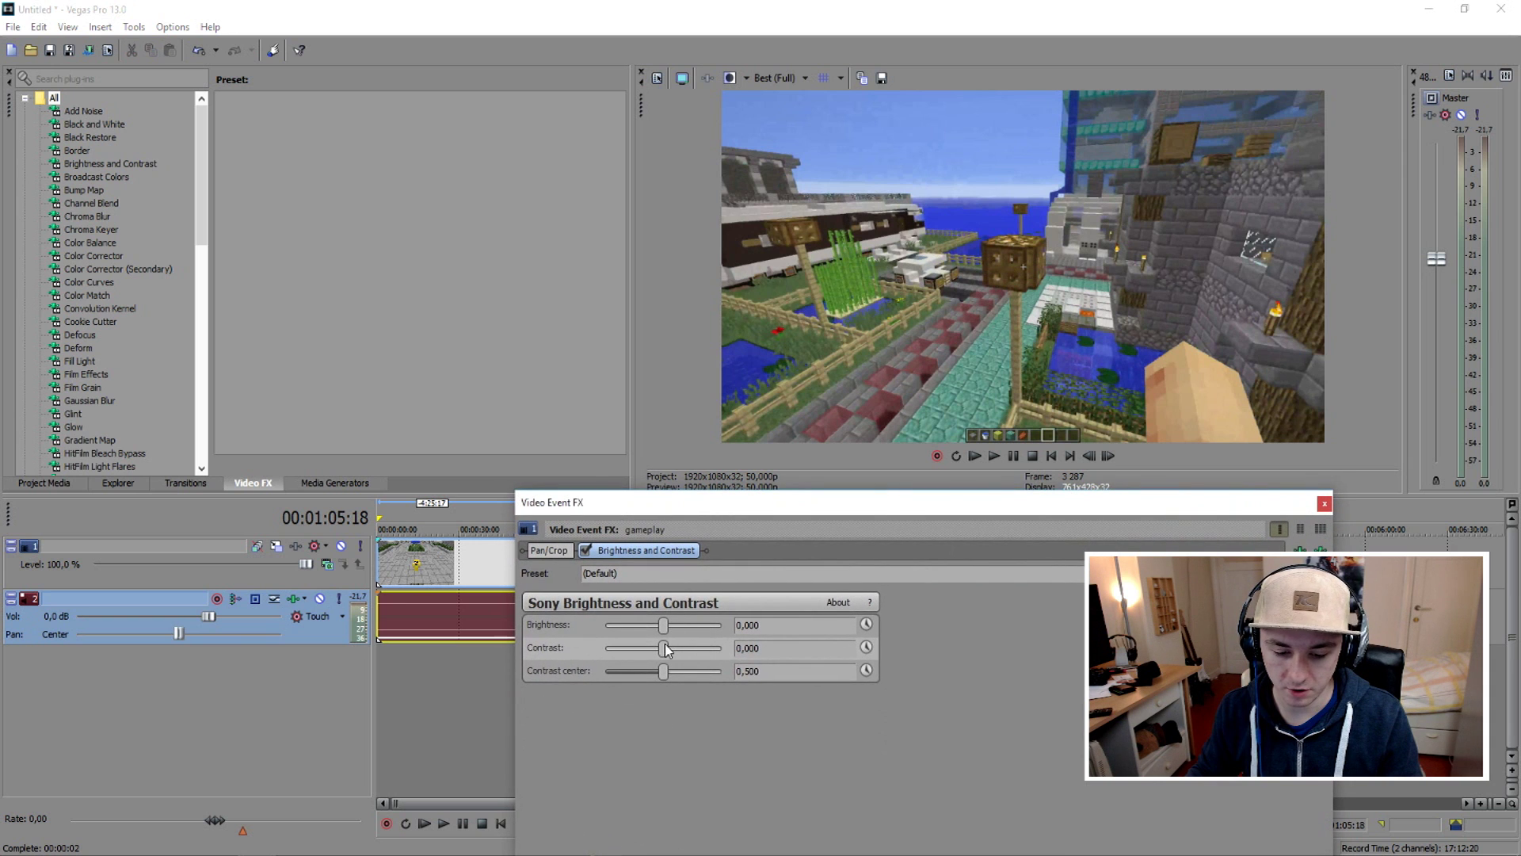
pyautogui.moveTo(665, 652); pyautogui.dragTo(678, 651)
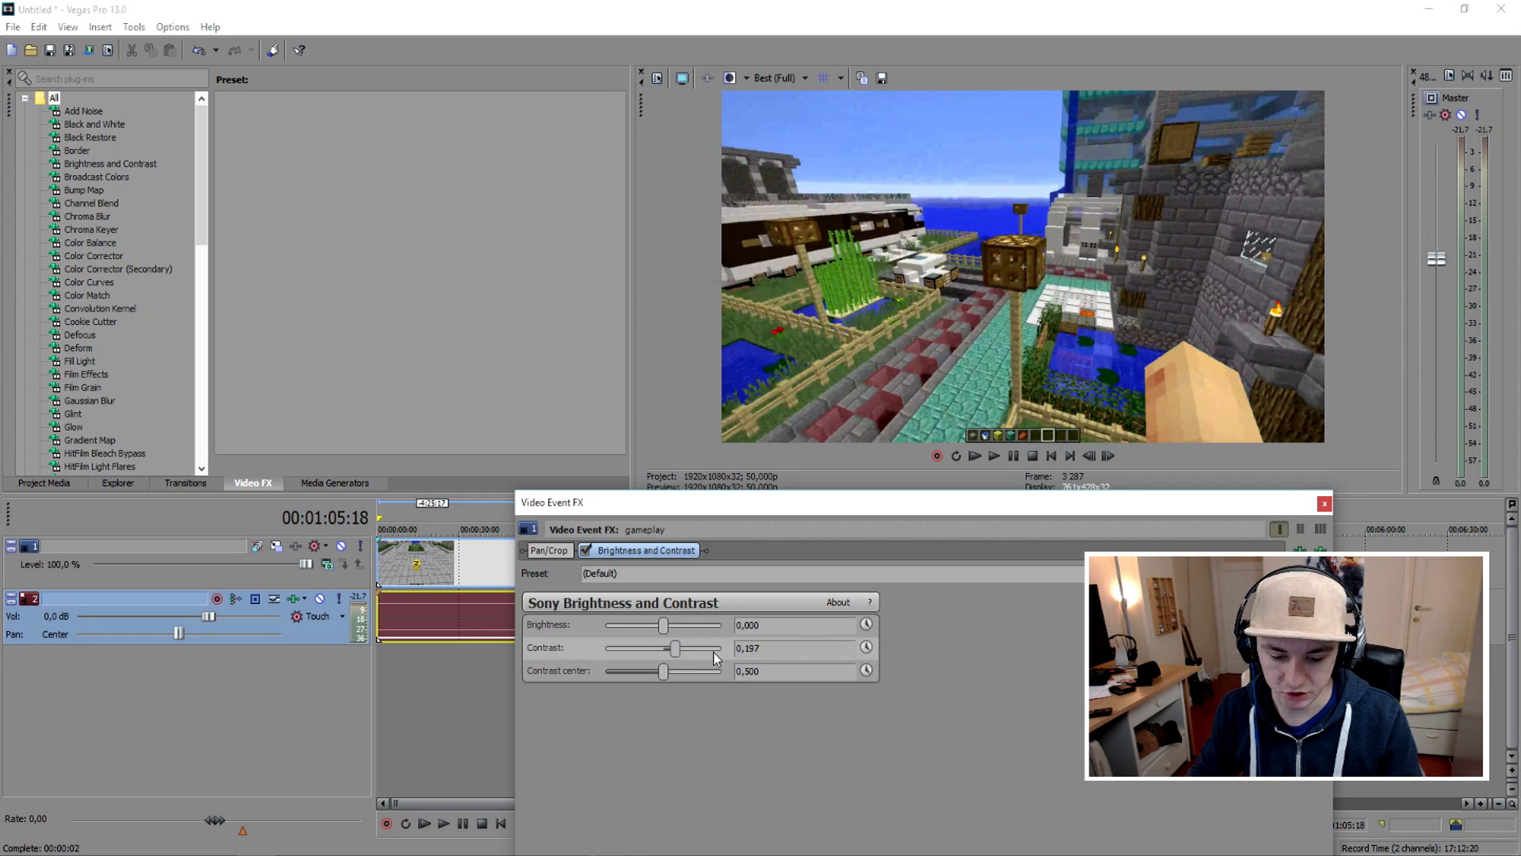
pyautogui.click(1324, 503)
pyautogui.click(805, 78)
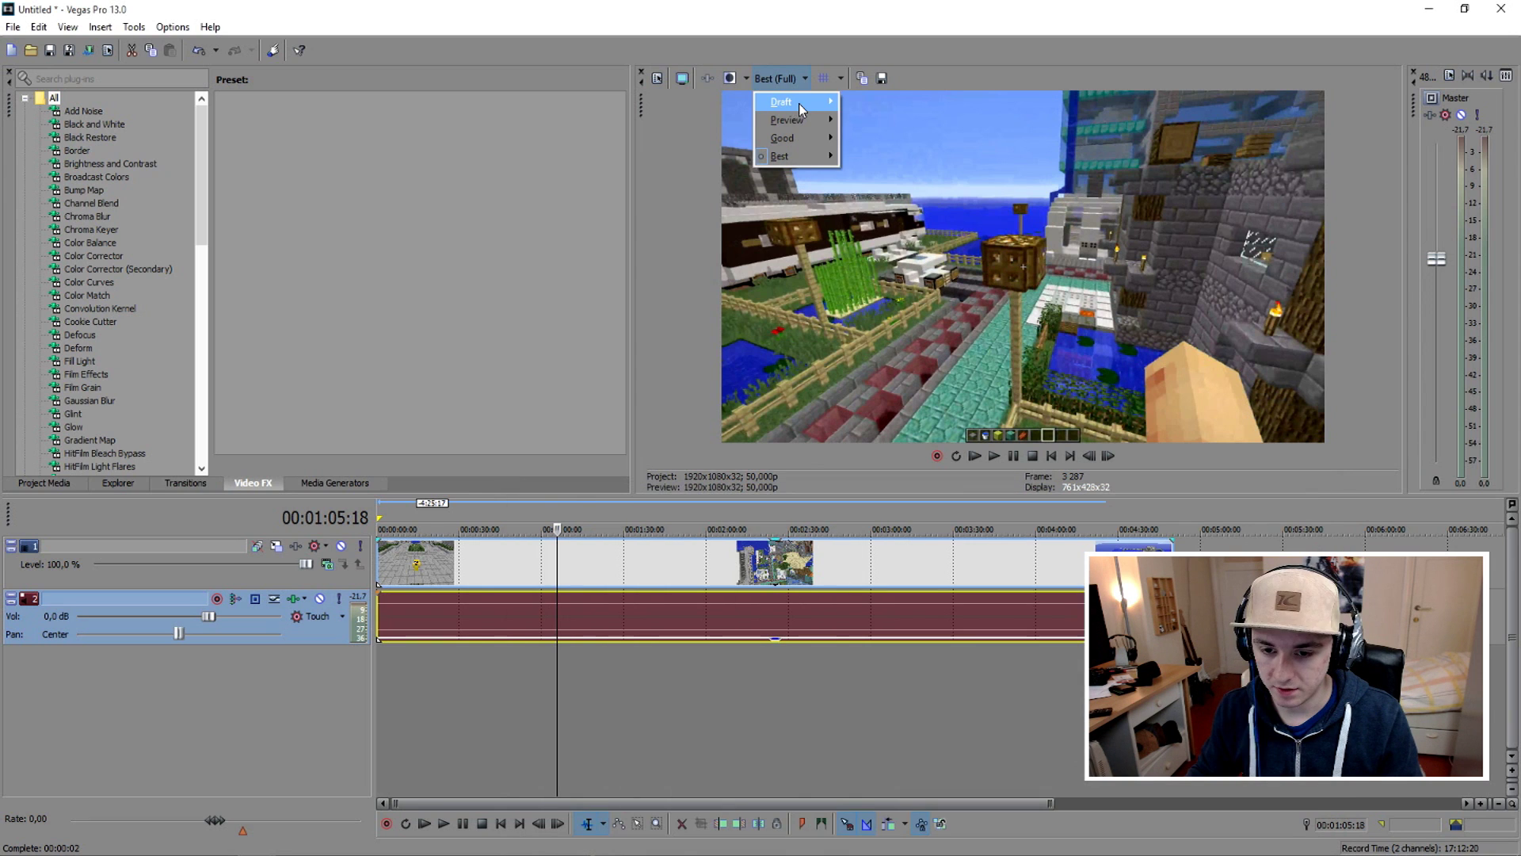
# - Dismiss the preview quality menu unchanged and move the playhead later into the video
pyautogui.click(861, 174)
pyautogui.click(766, 563)
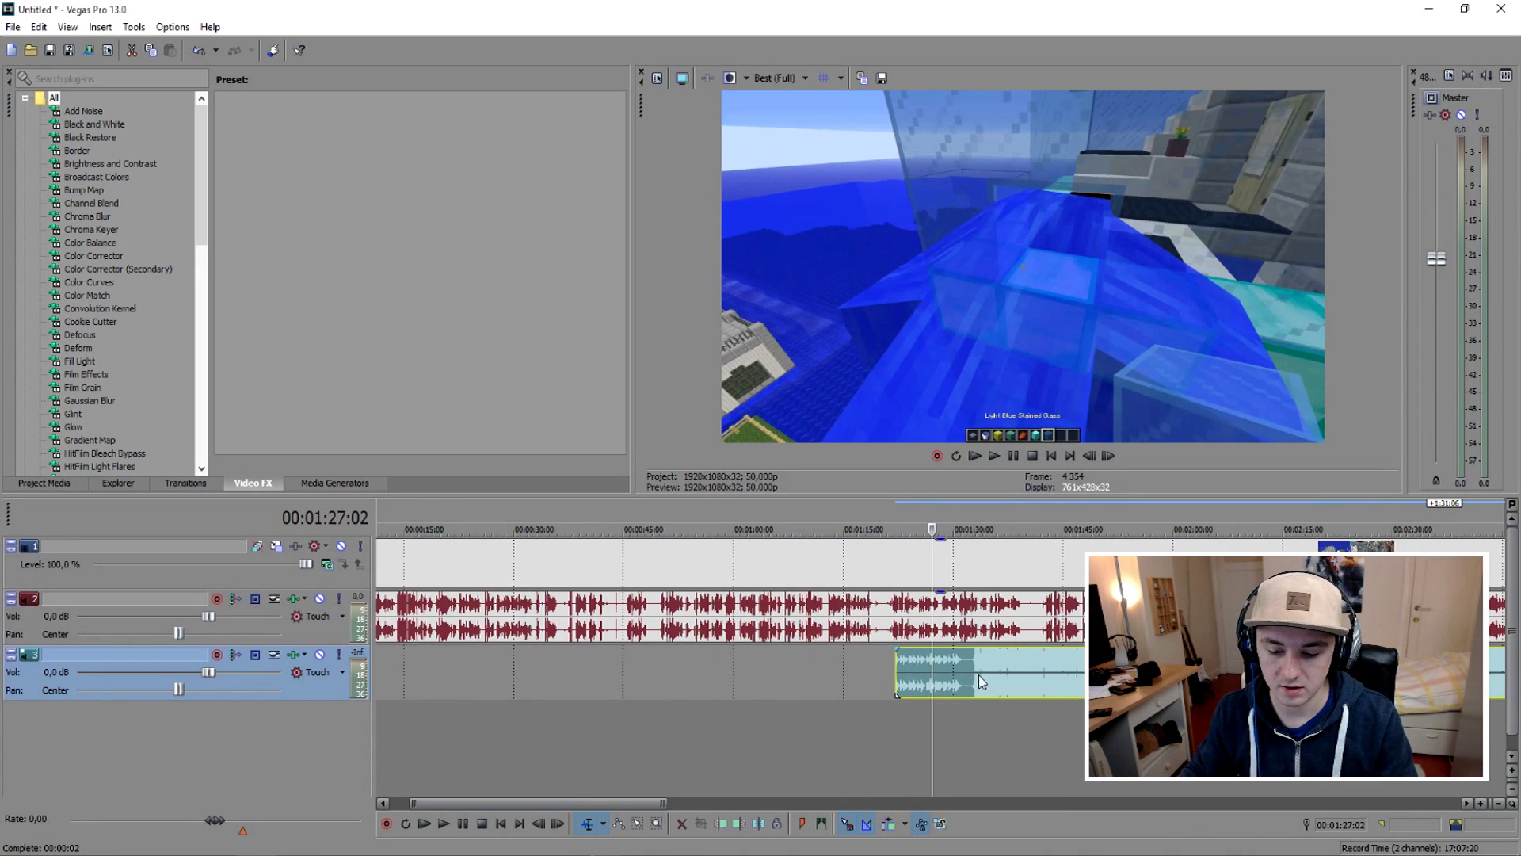
# - Delete the unwanted music section and slide the remaining music to 00:00:00:00
pyautogui.press('space')
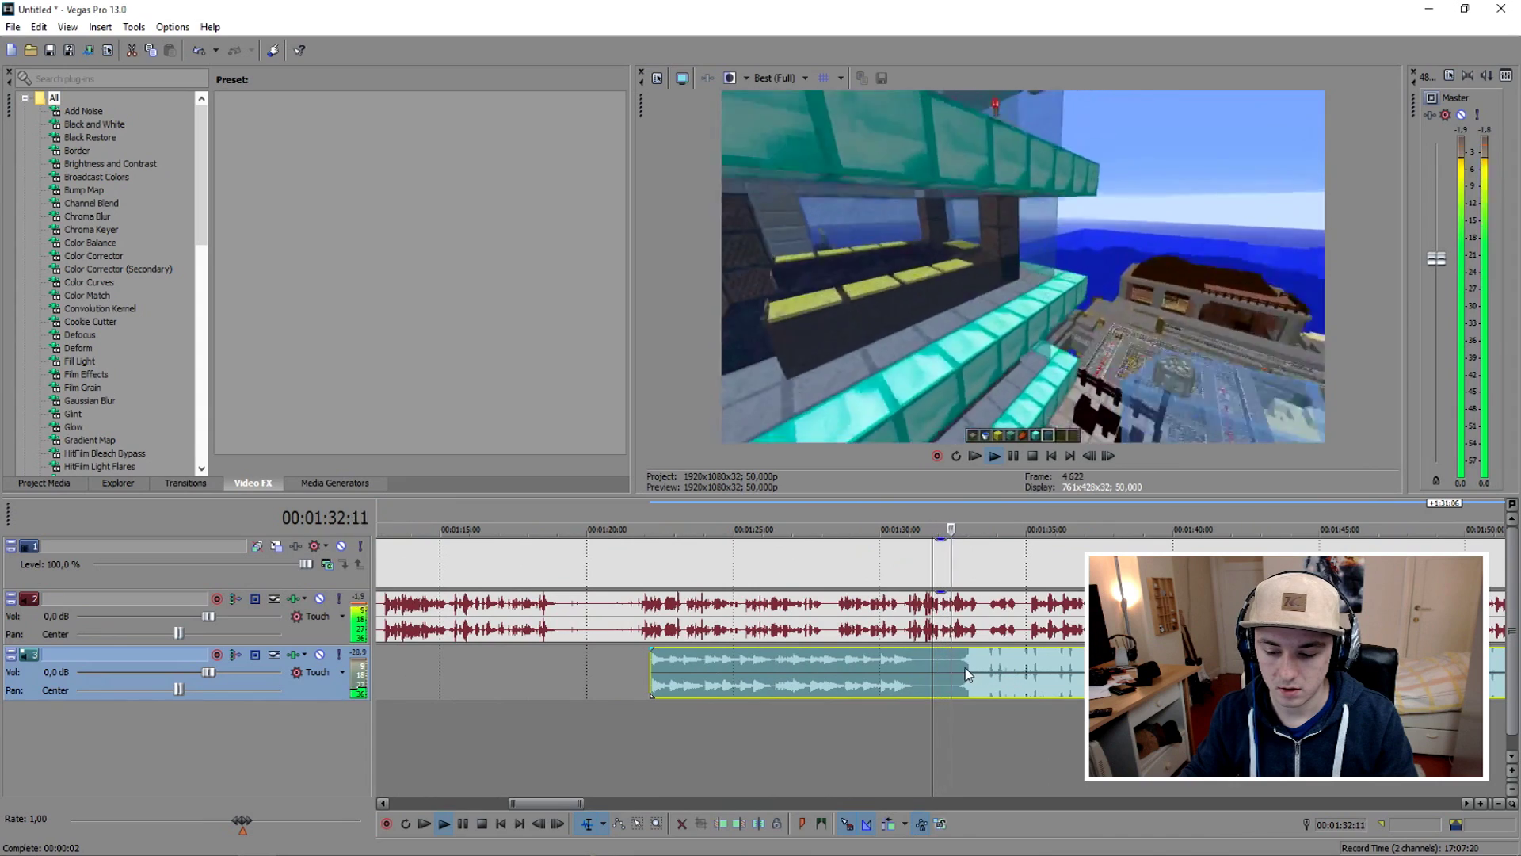
pyautogui.click(957, 661)
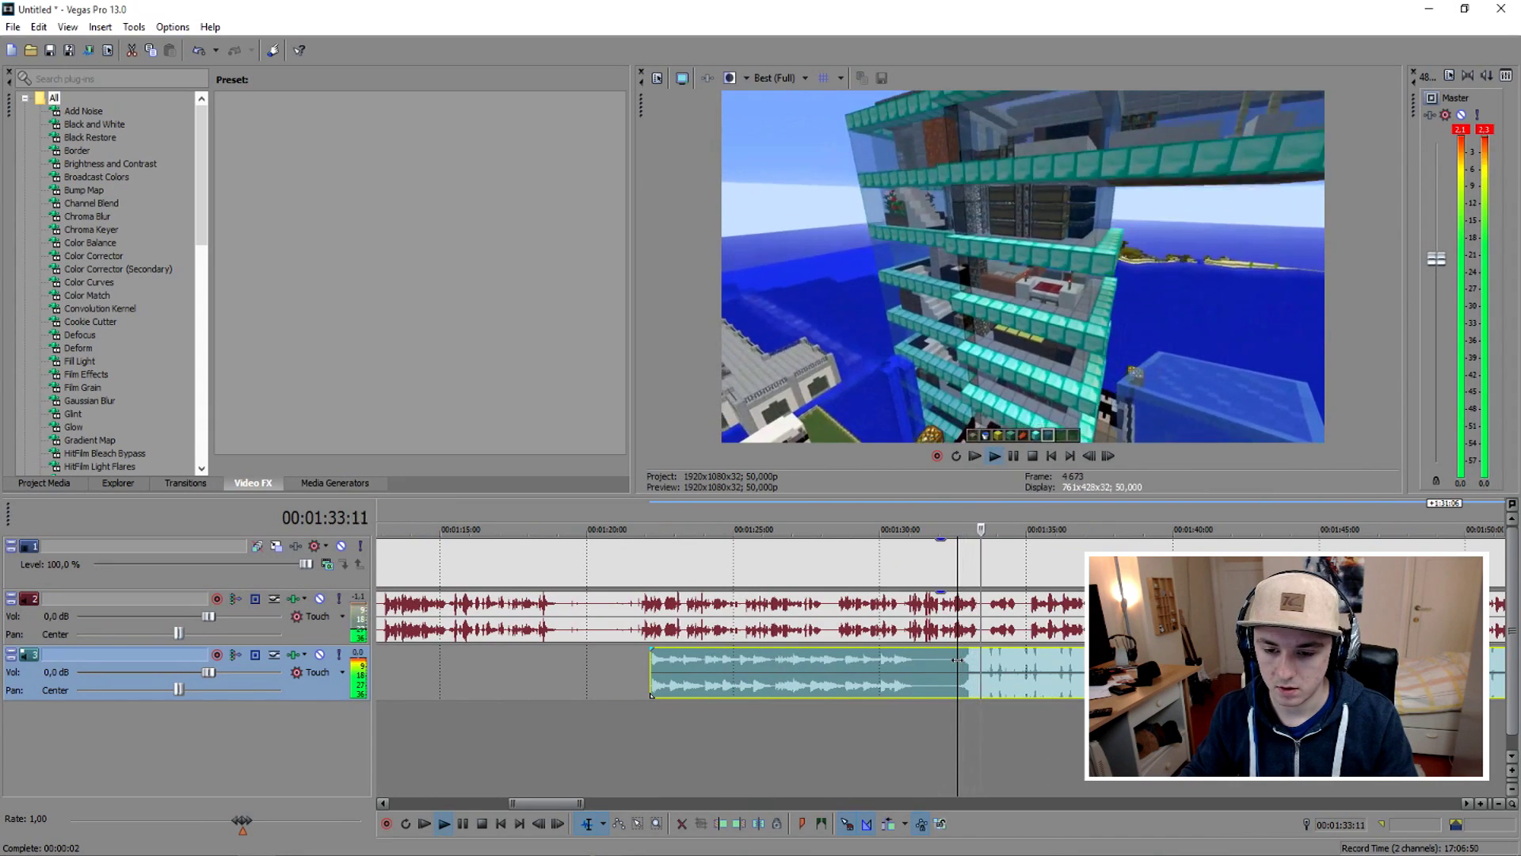
pyautogui.press('space')
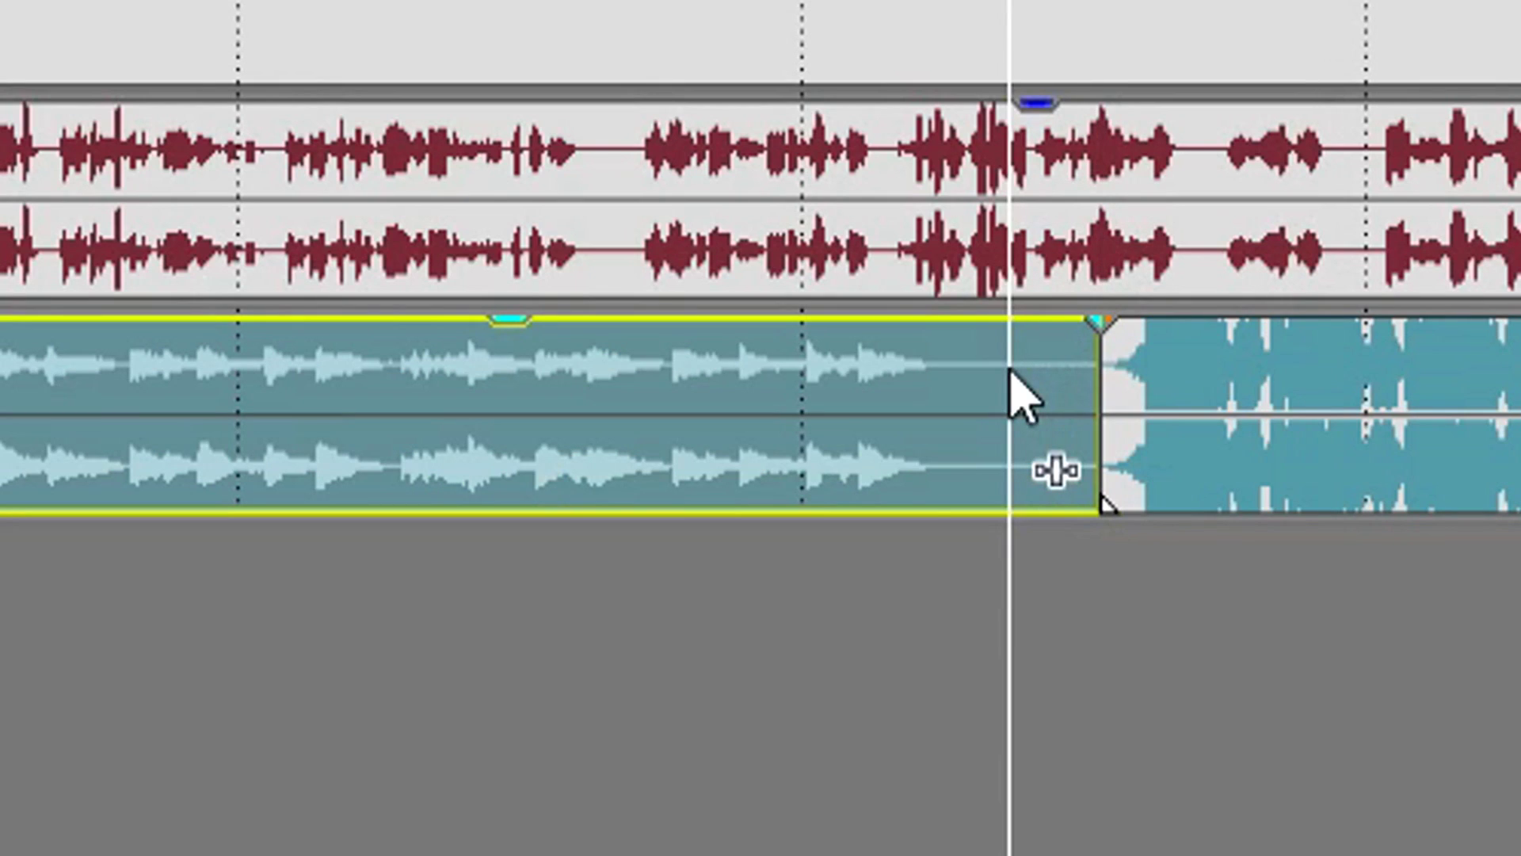
pyautogui.press('Delete')
pyautogui.scroll(-5, 625, 663)
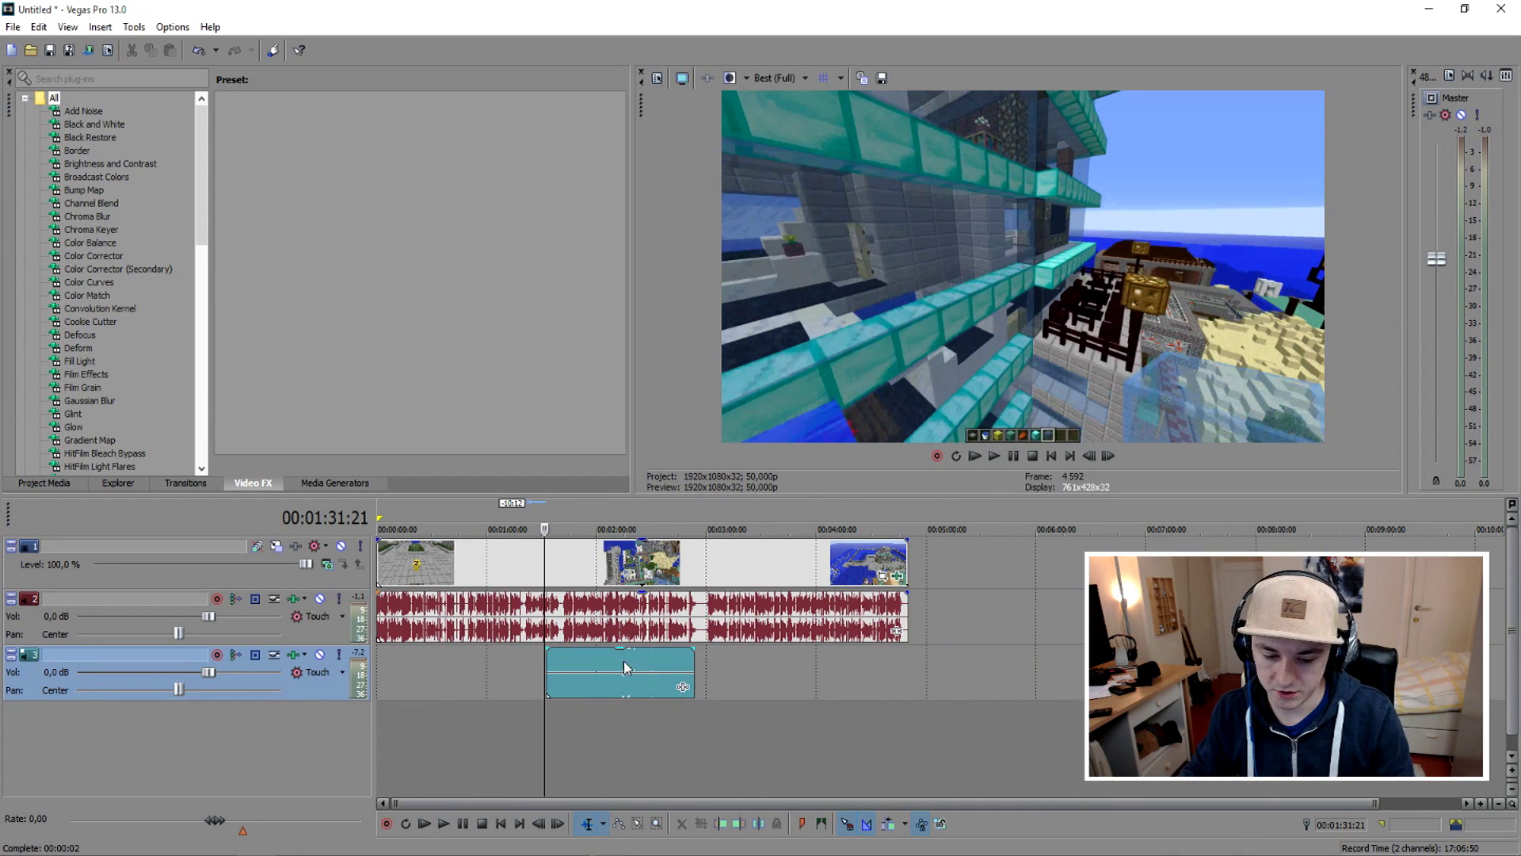
pyautogui.moveTo(624, 668); pyautogui.dragTo(398, 655)
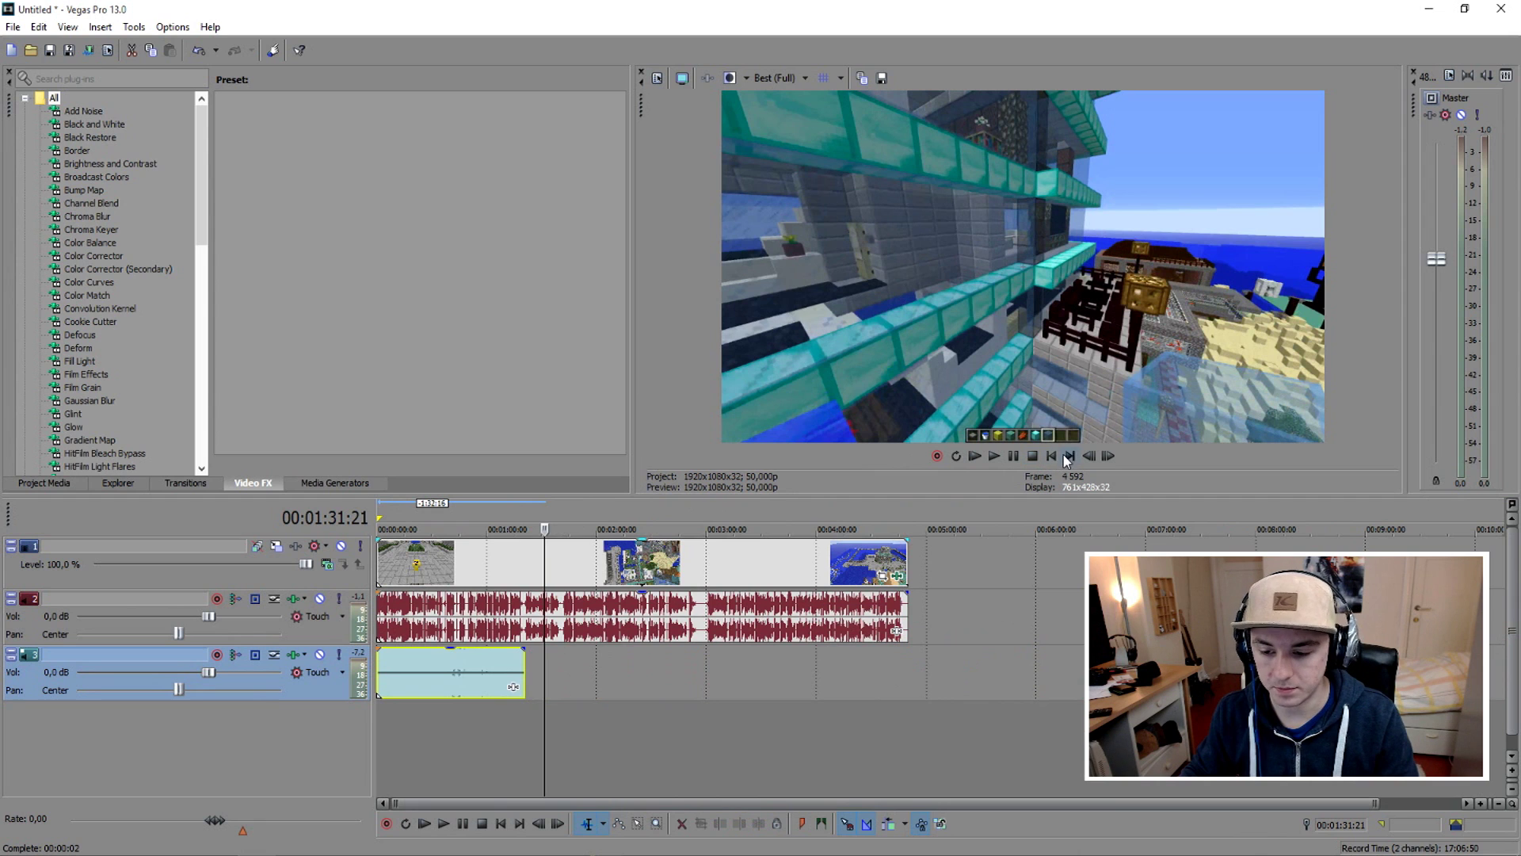
pyautogui.hotkey('ctrl', 'Home')
pyautogui.scroll(10, 380, 559)
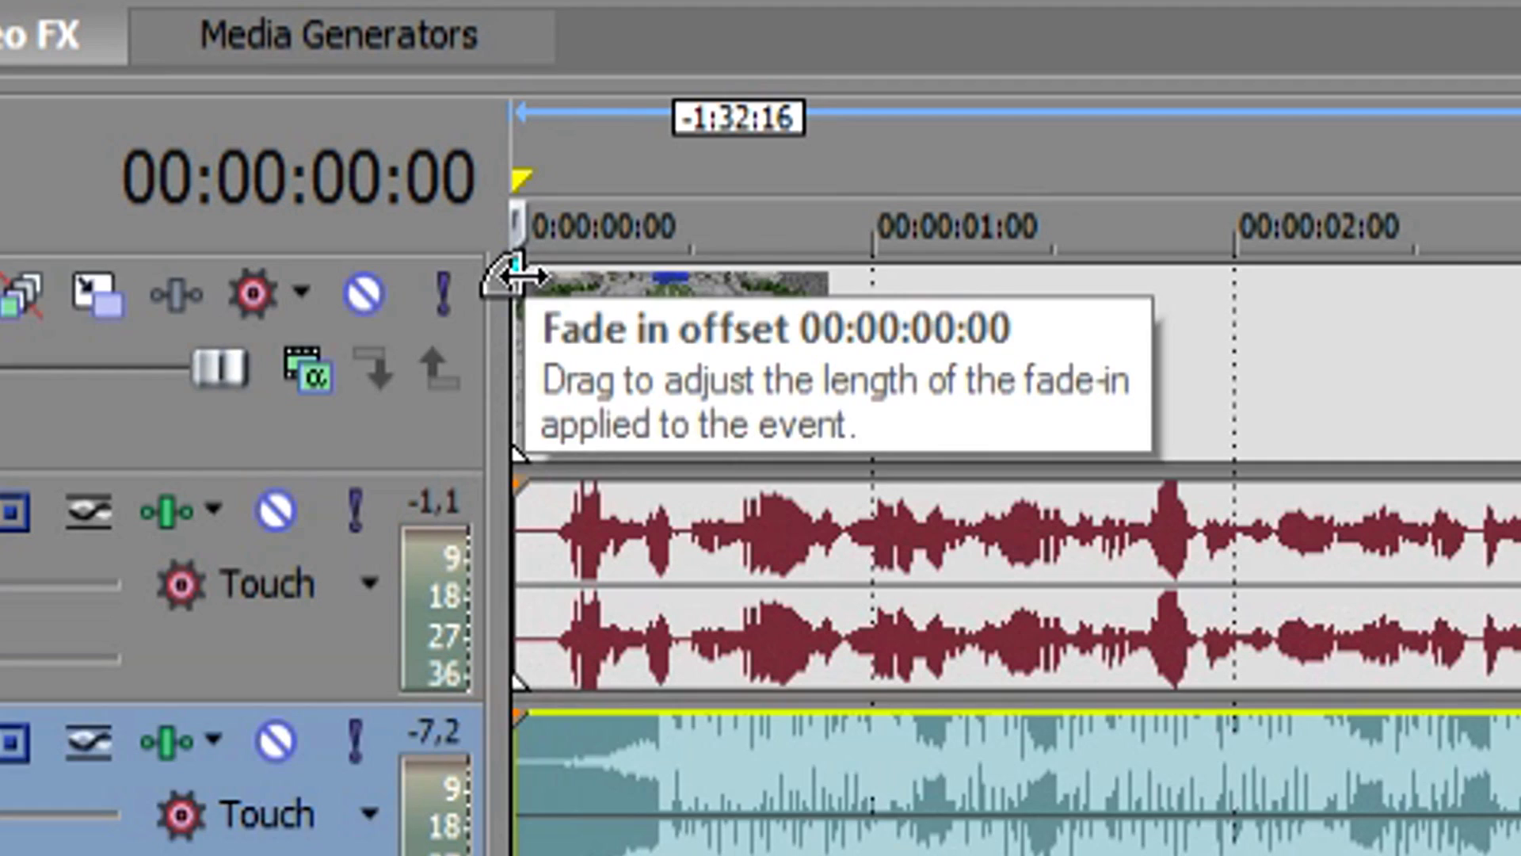
# - Fade the gameplay video in from black and lower the music clip's gain to -26,1 dB
pyautogui.click(381, 545)
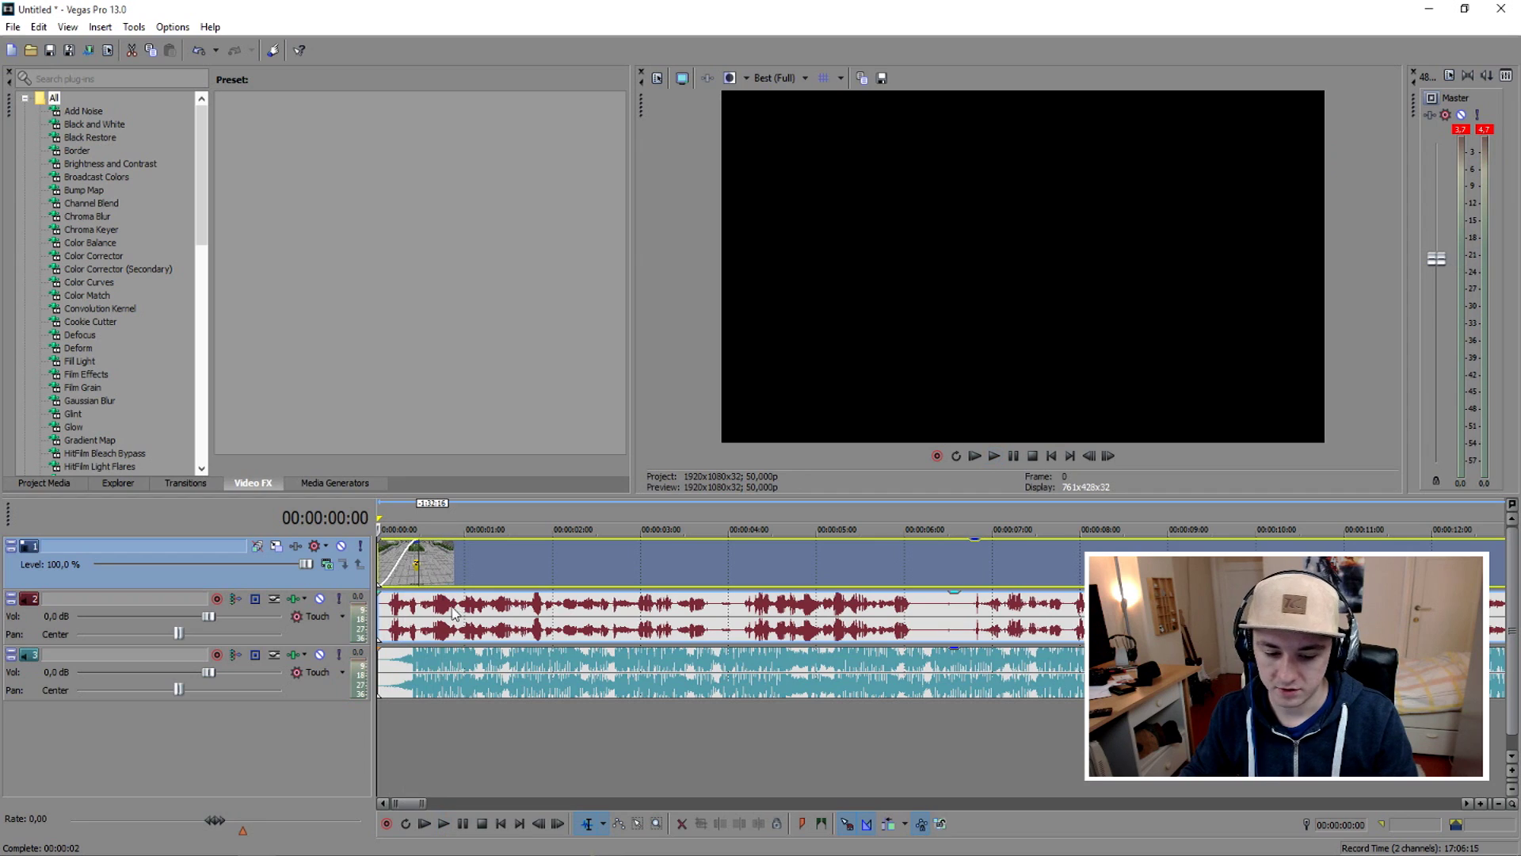
pyautogui.scroll(3, 469, 673)
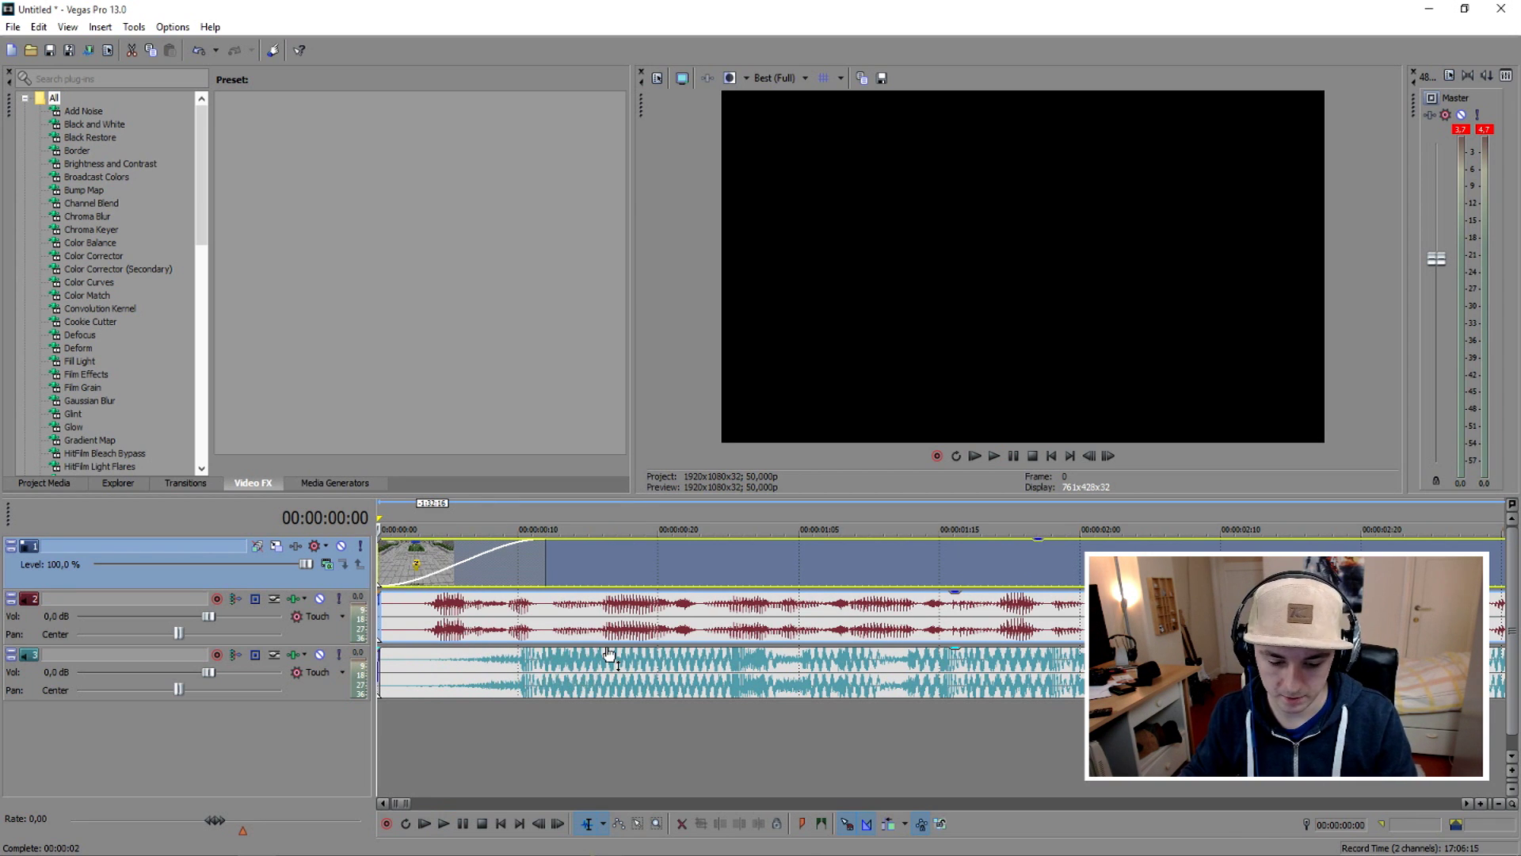
pyautogui.press('space')
pyautogui.moveTo(609, 654); pyautogui.dragTo(614, 697)
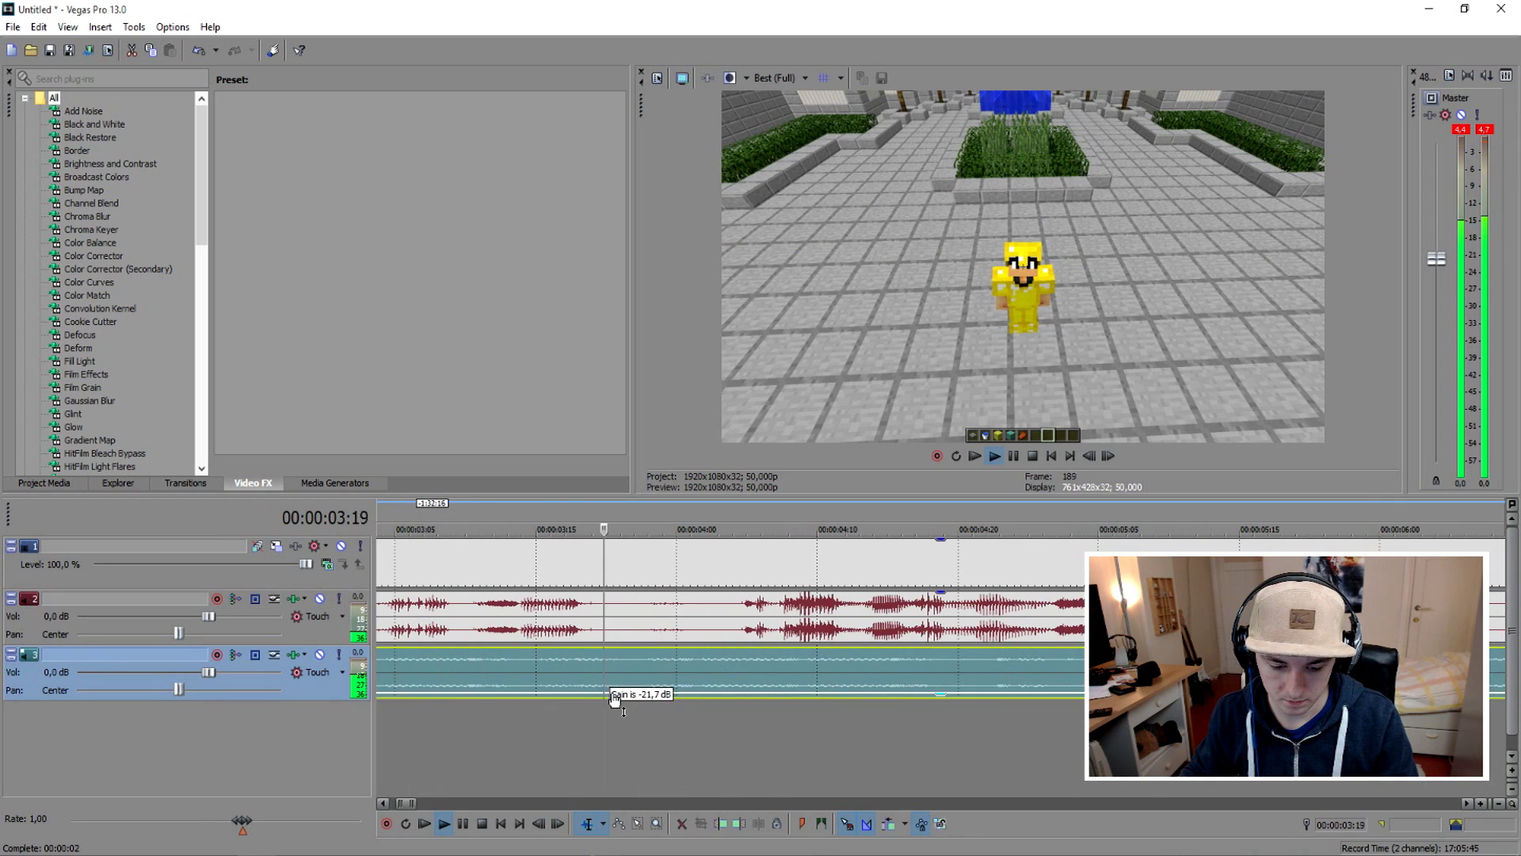
pyautogui.moveTo(615, 697); pyautogui.dragTo(610, 702)
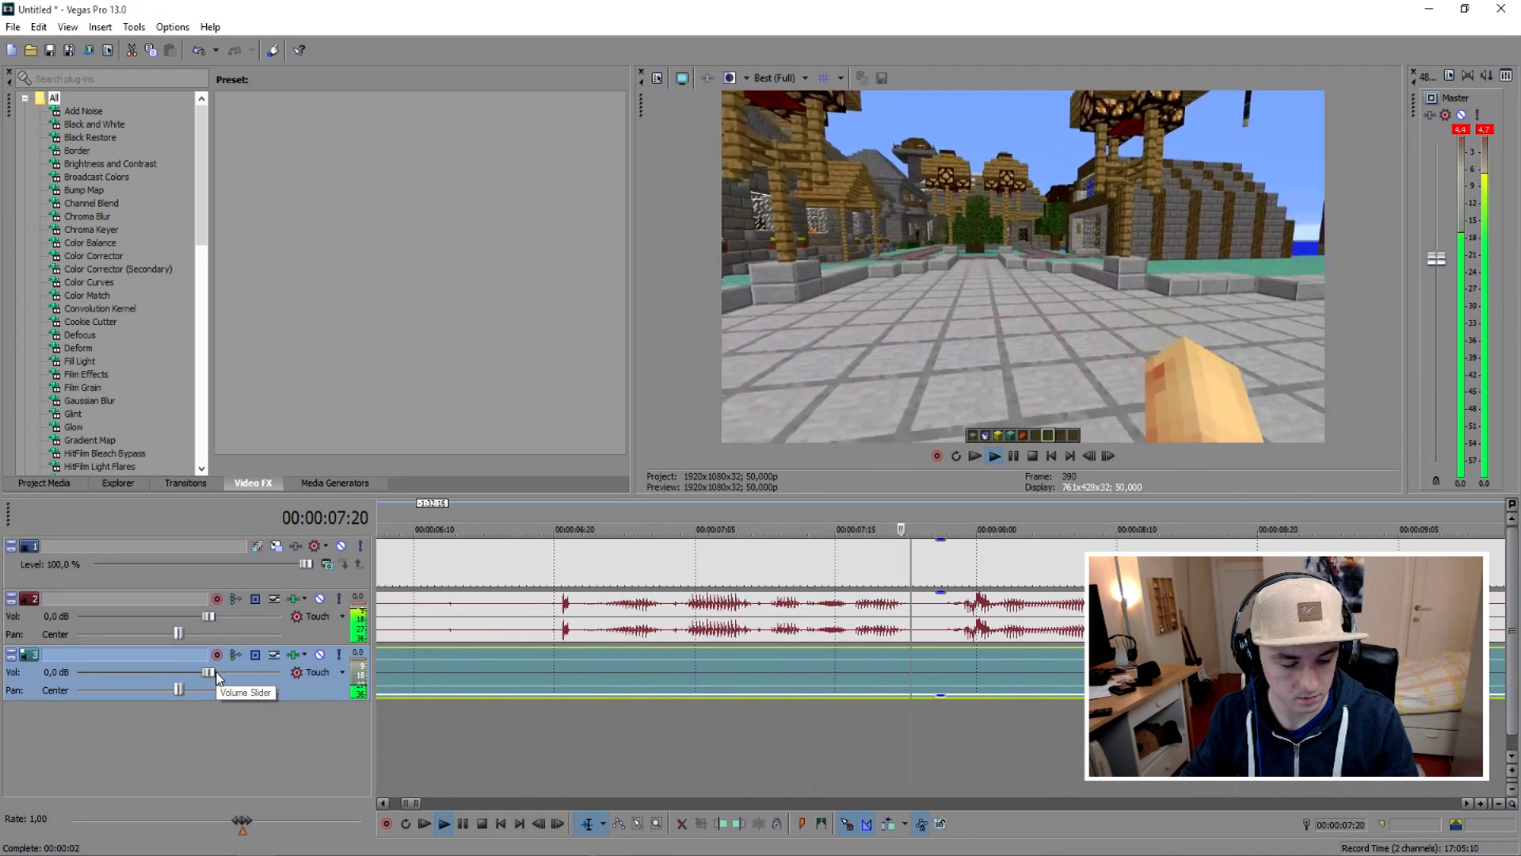
pyautogui.press('space')
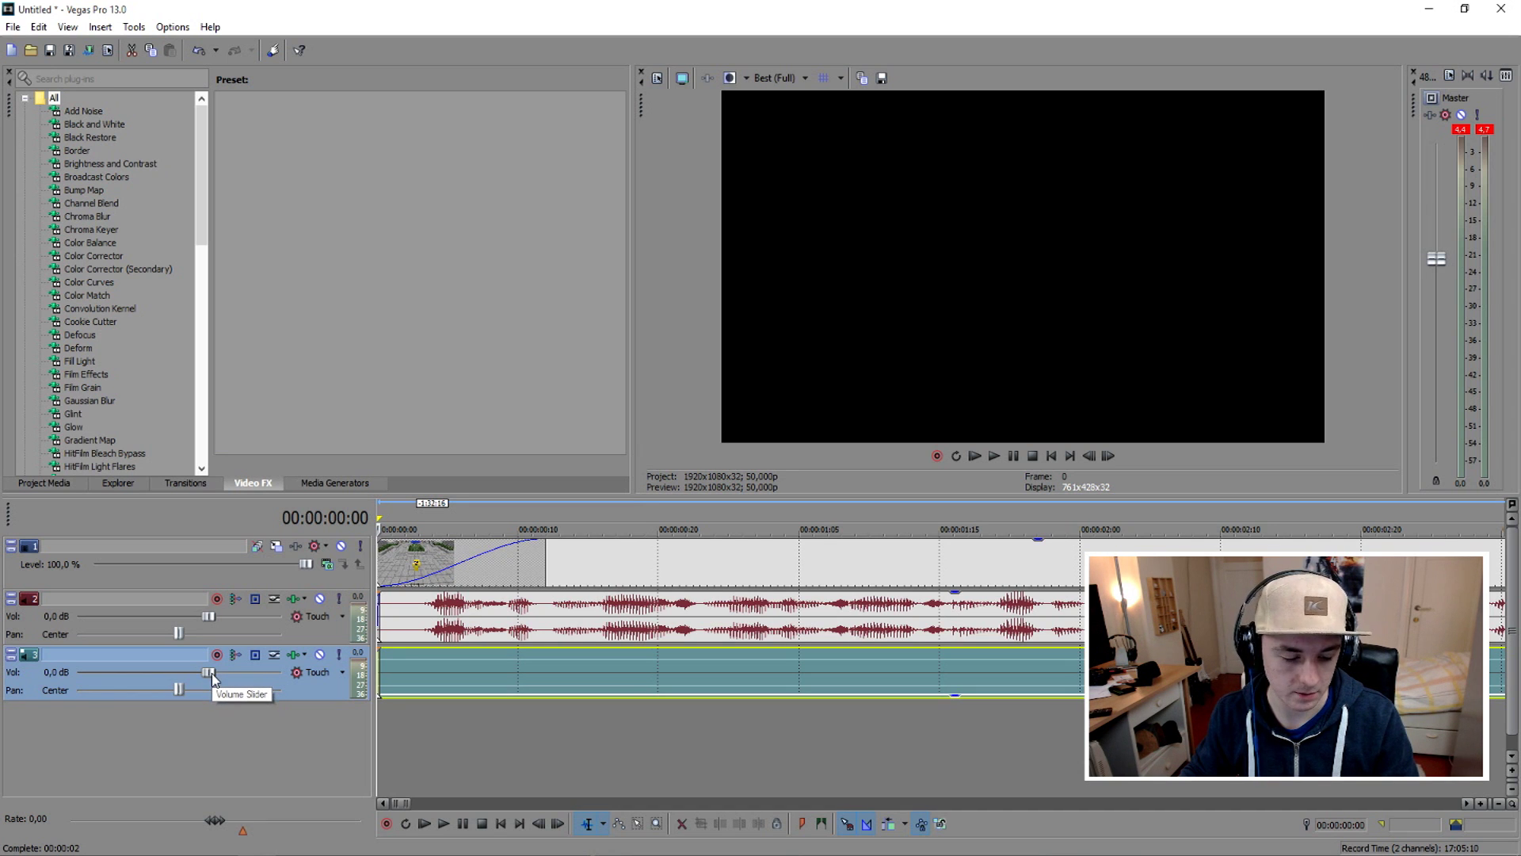
# - Turn music track 3's volume down to about -11,4 dB while playing the opening
pyautogui.press('space')
pyautogui.moveTo(211, 673); pyautogui.dragTo(145, 653)
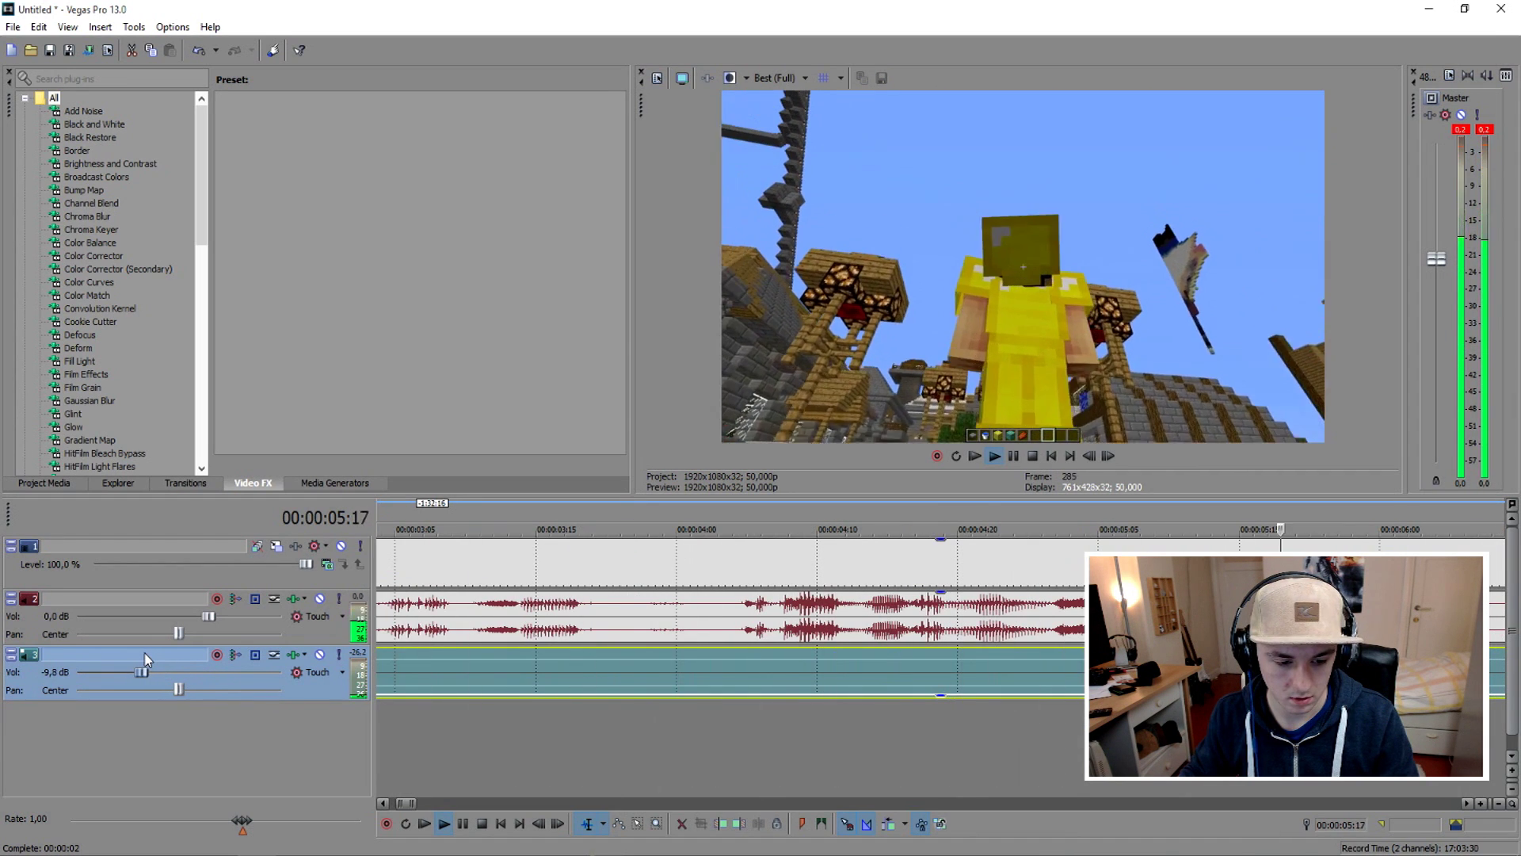
pyautogui.moveTo(146, 652); pyautogui.dragTo(141, 654)
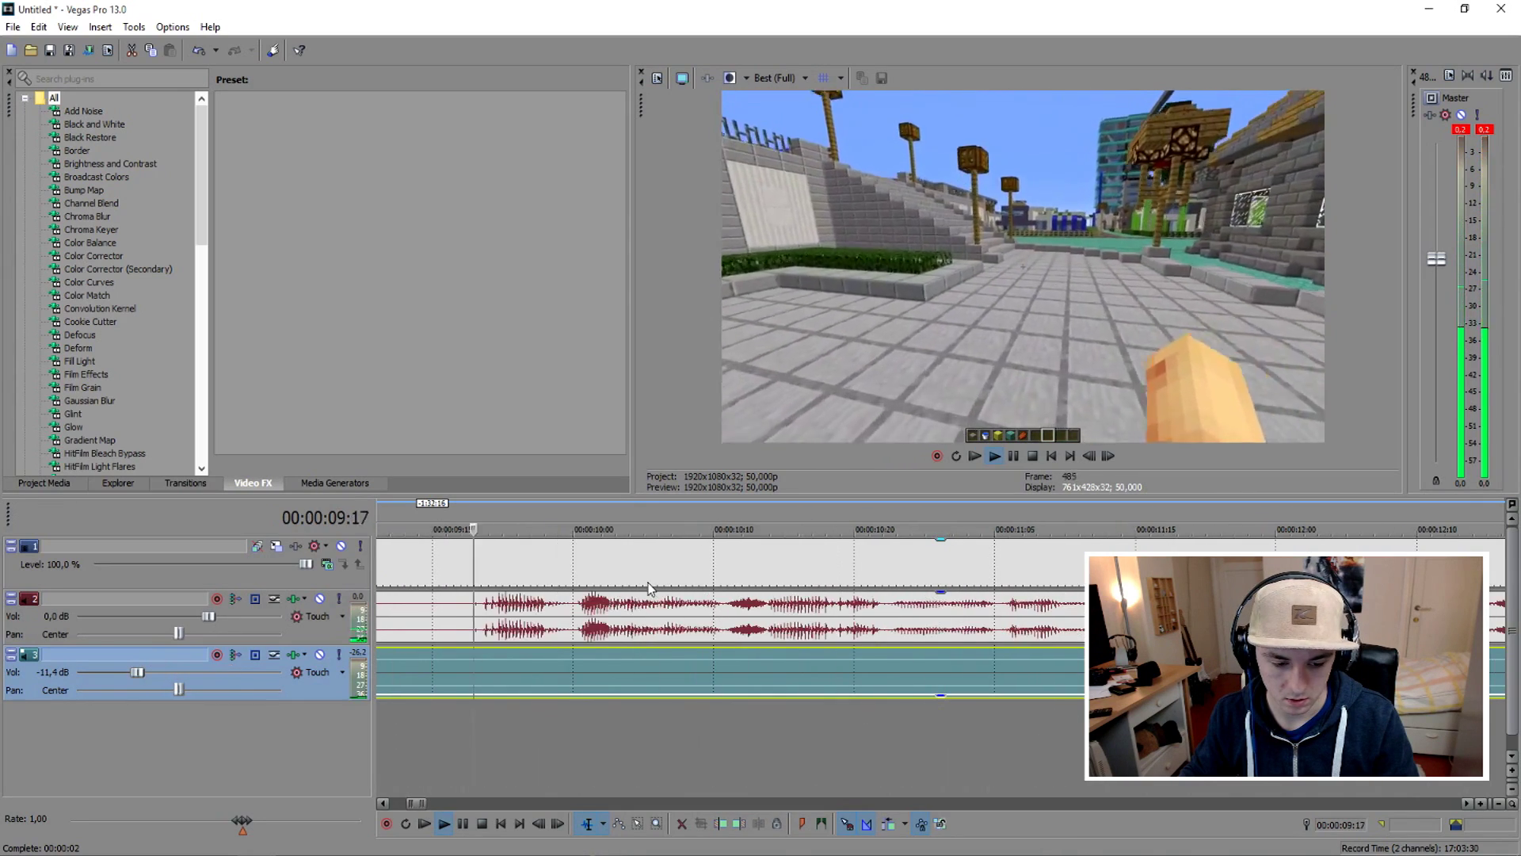
pyautogui.press('space')
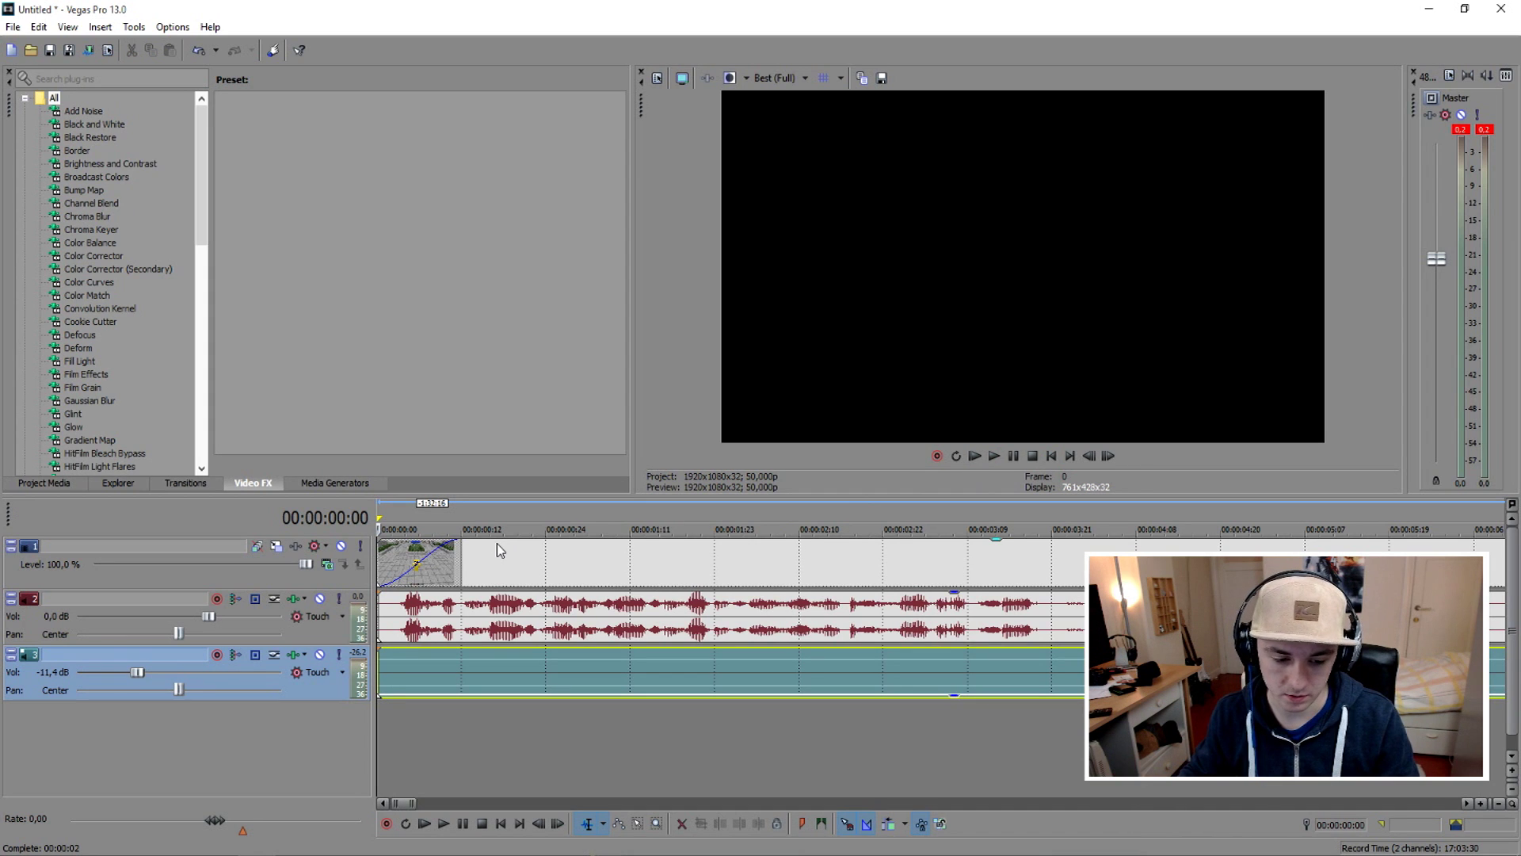
# - Play the project and scrub the playhead toward the 13–15 second area
pyautogui.press('space')
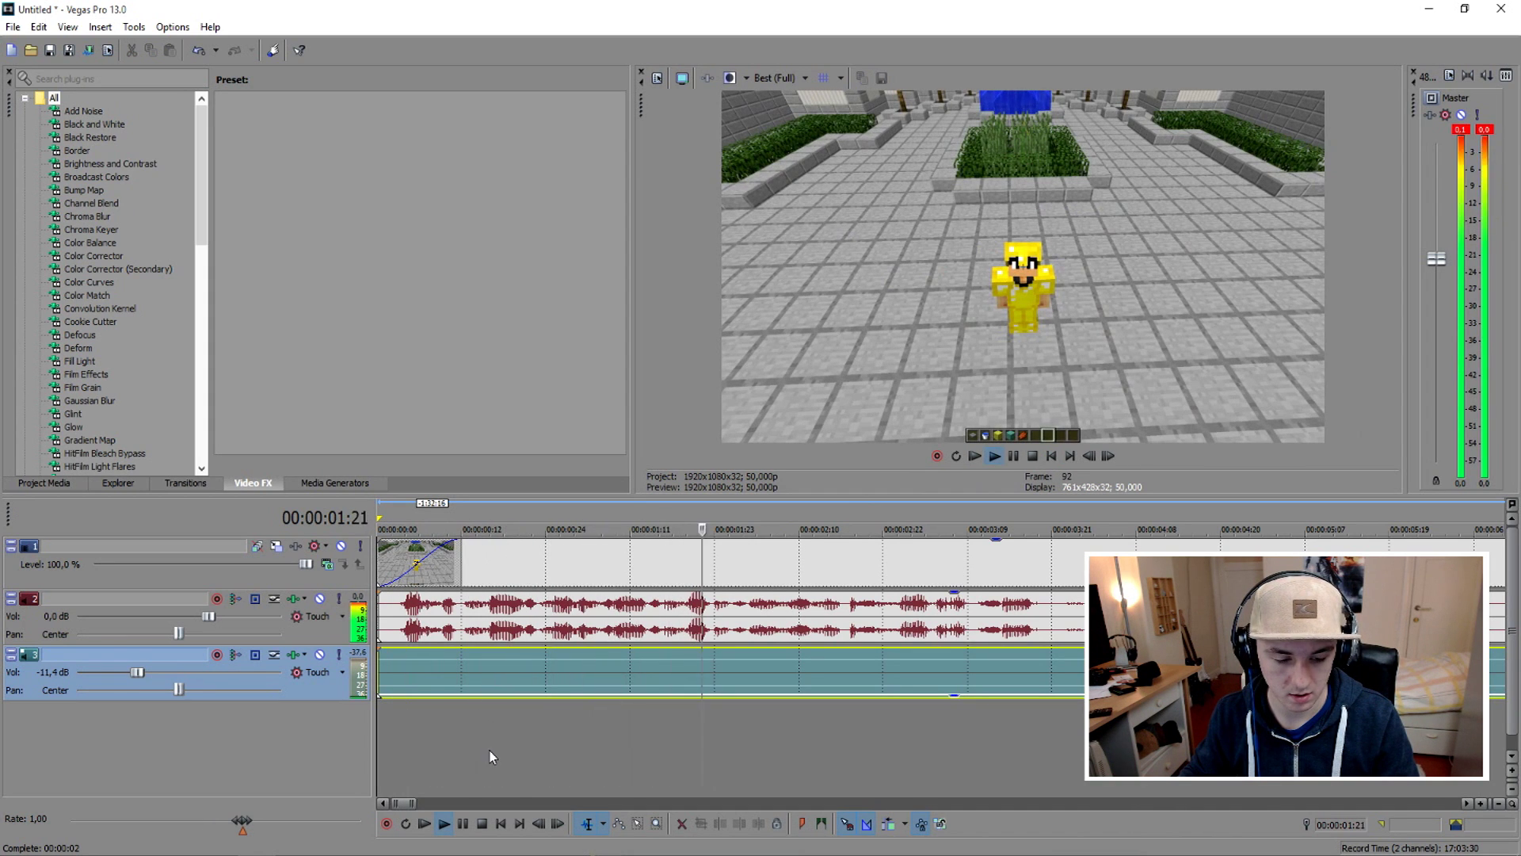
pyautogui.press('Return')
pyautogui.scroll(-10, 935, 506)
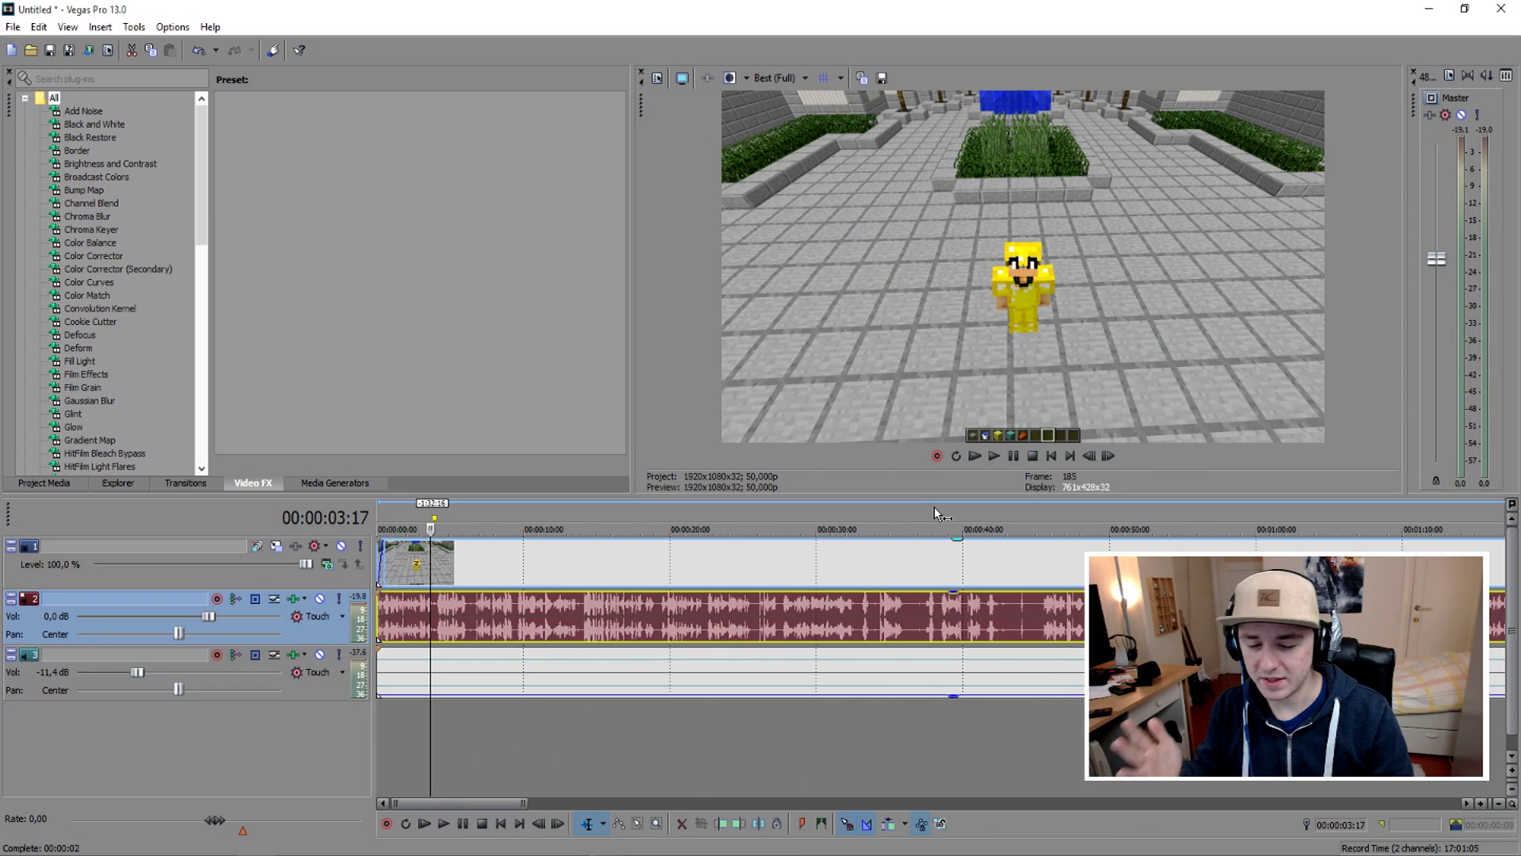
pyautogui.scroll(-2, 930, 506)
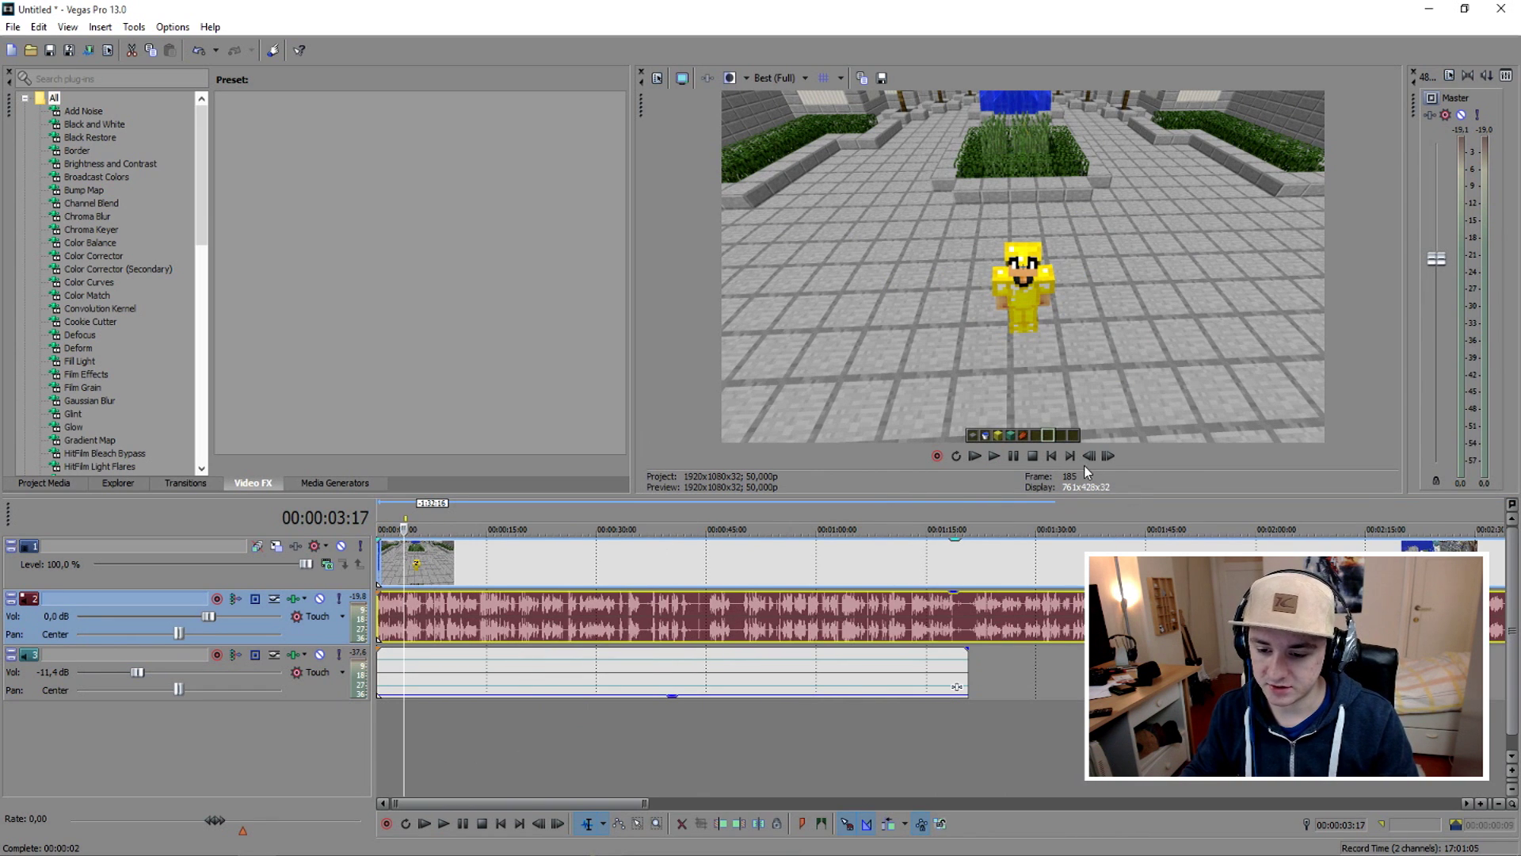
pyautogui.click(1052, 457)
pyautogui.click(726, 548)
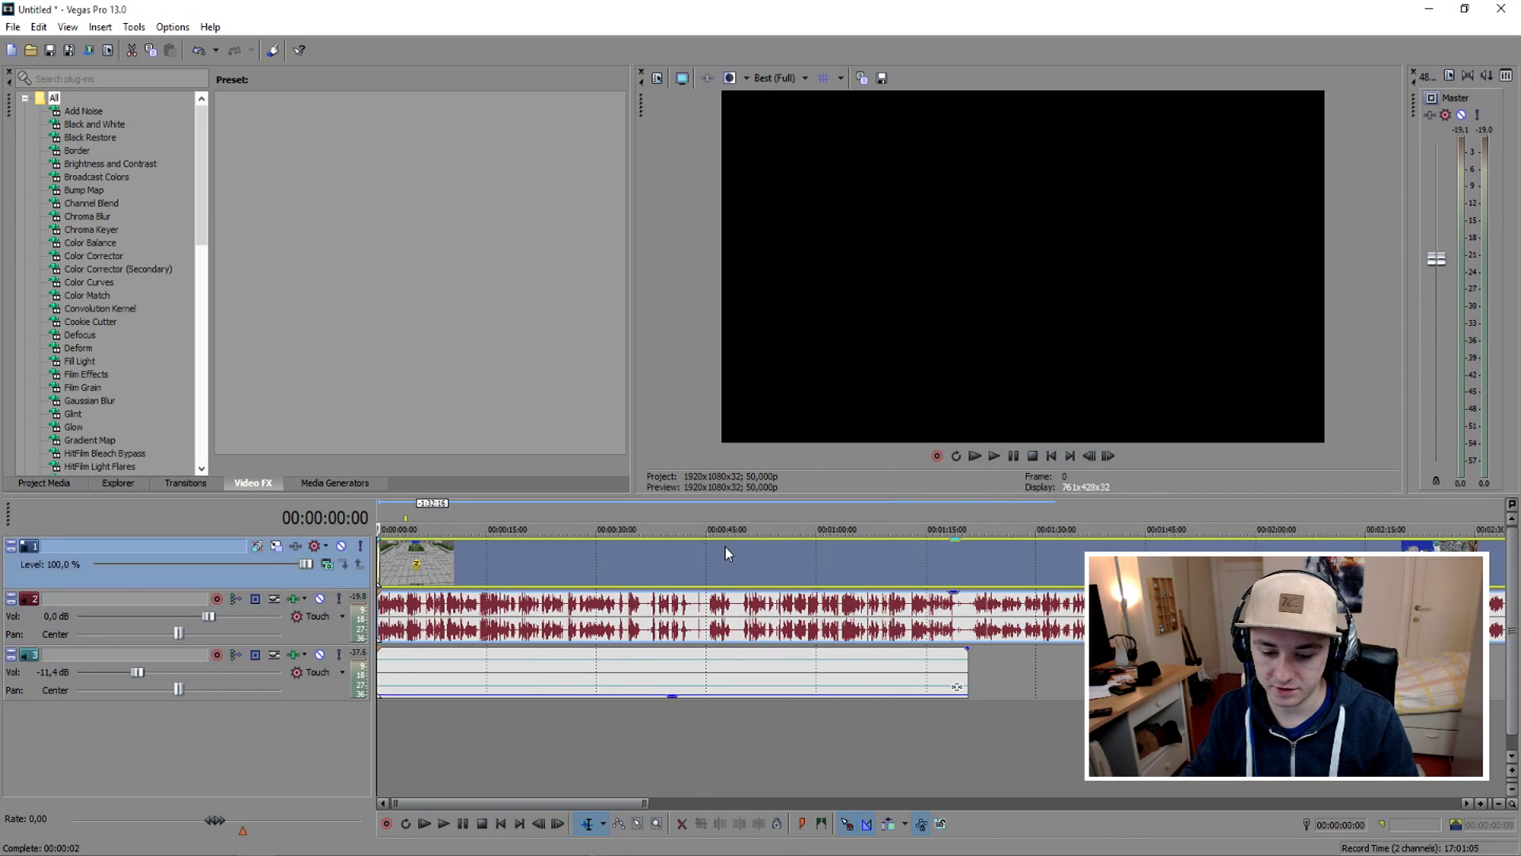
pyautogui.click(842, 562)
pyautogui.click(448, 563)
pyautogui.scroll(3, 782, 577)
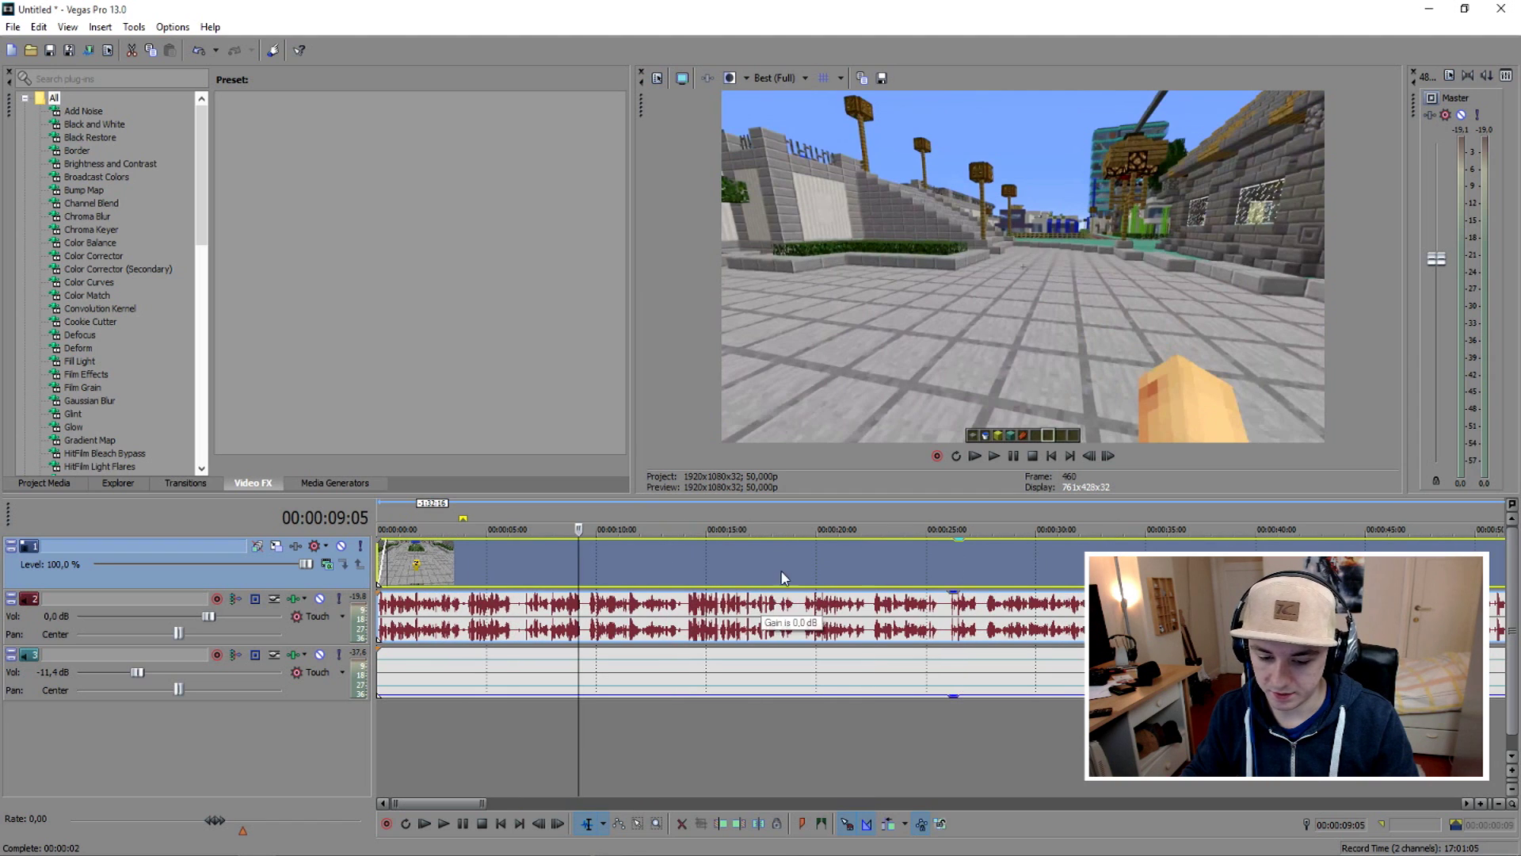
pyautogui.click(712, 564)
pyautogui.scroll(2, 767, 564)
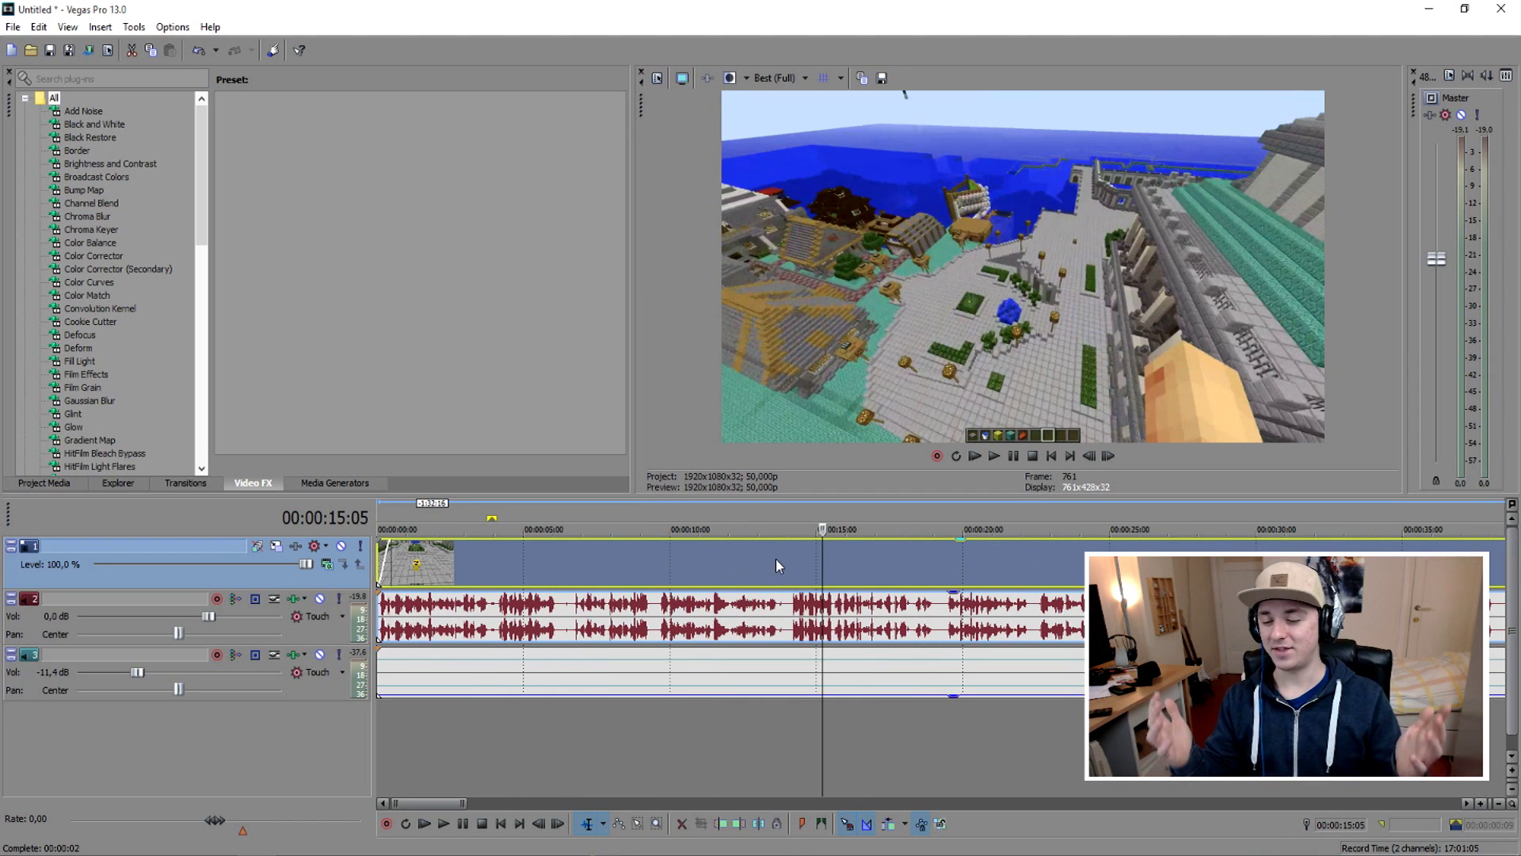
# - Split the gameplay at 13:18 and 14:02 and ripple-delete the middle piece
pyautogui.click(777, 560)
pyautogui.scroll(3, 777, 561)
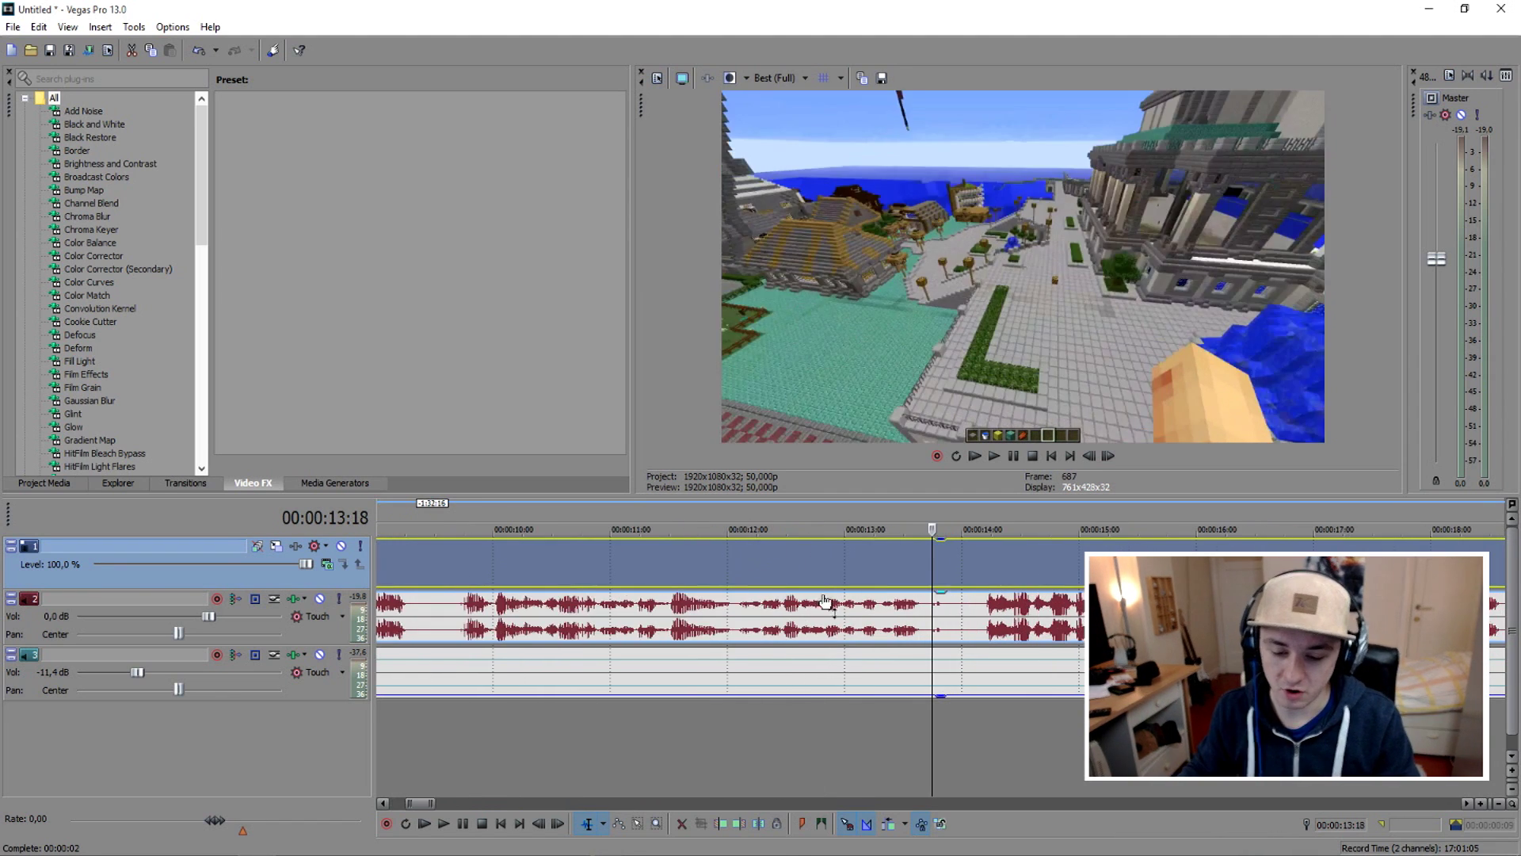
pyautogui.click(917, 615)
pyautogui.press('s')
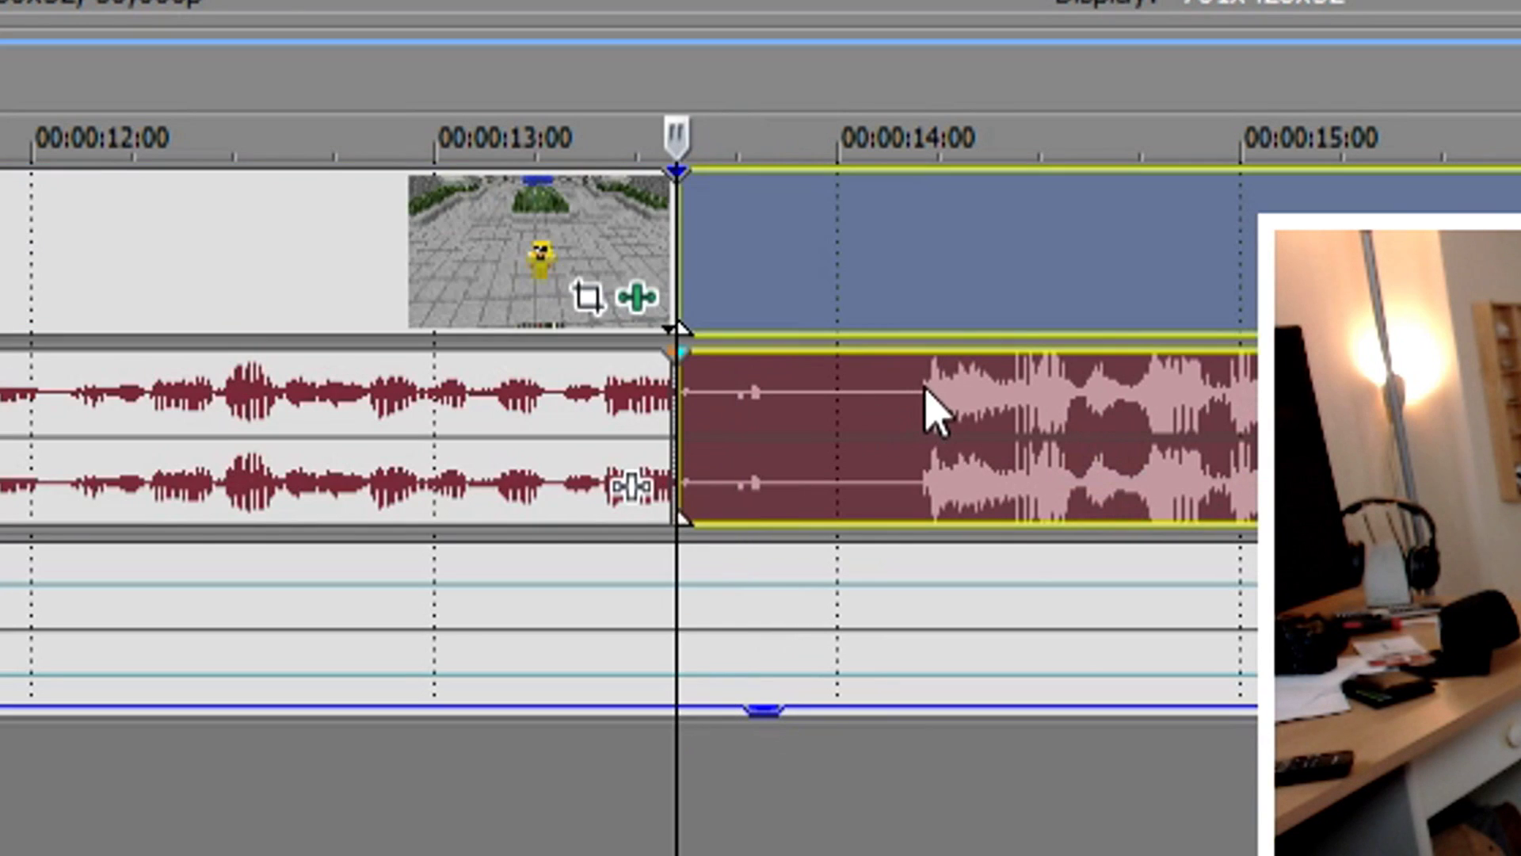
pyautogui.click(989, 605)
pyautogui.press('s')
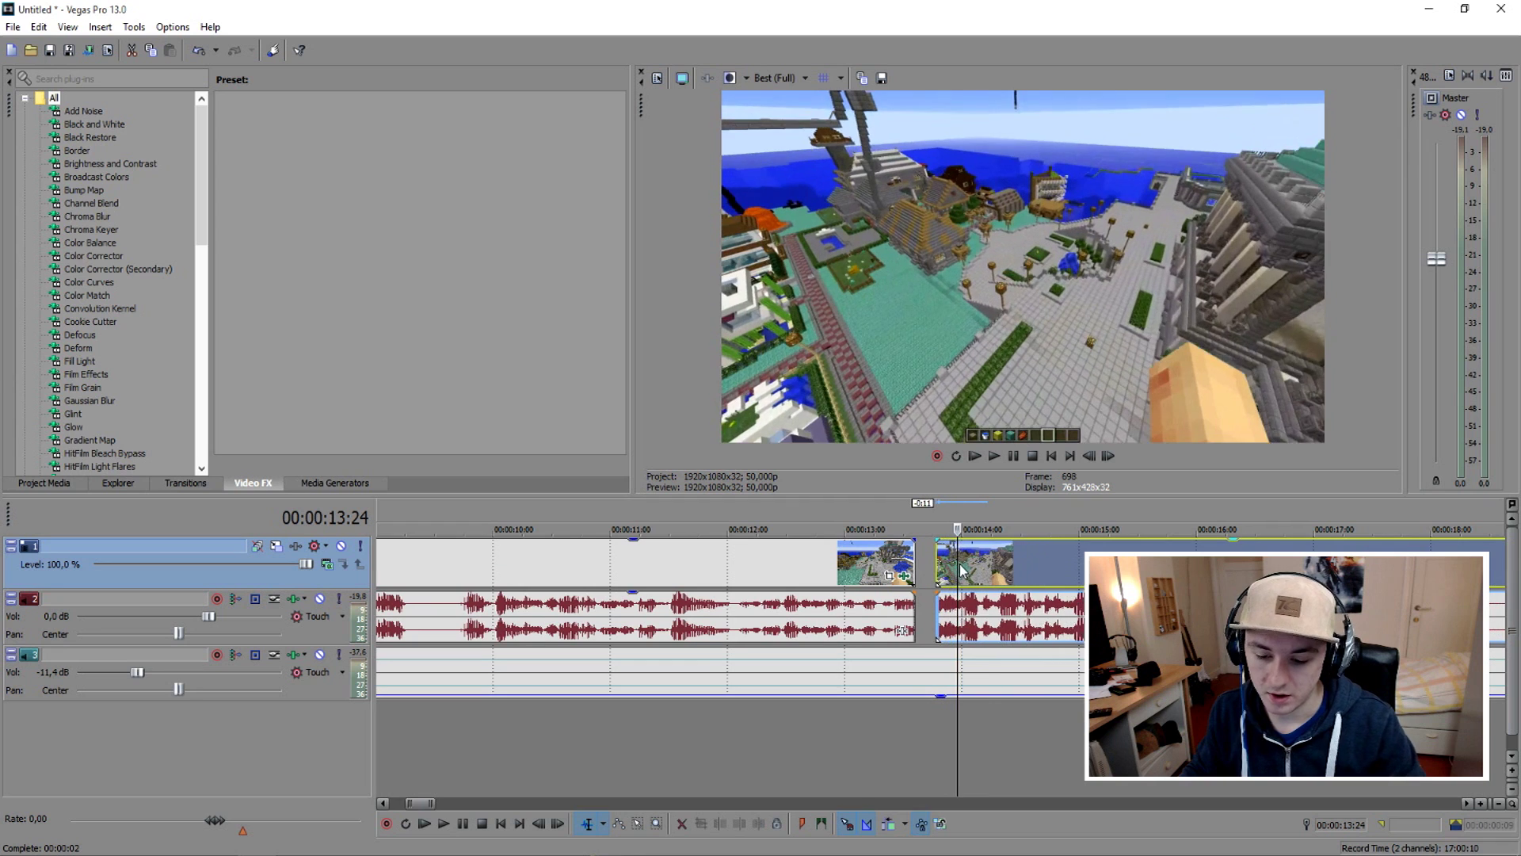
pyautogui.press('Delete')
# - Review the new cut, then jump to the ending footage around 4:34
pyautogui.click(883, 516)
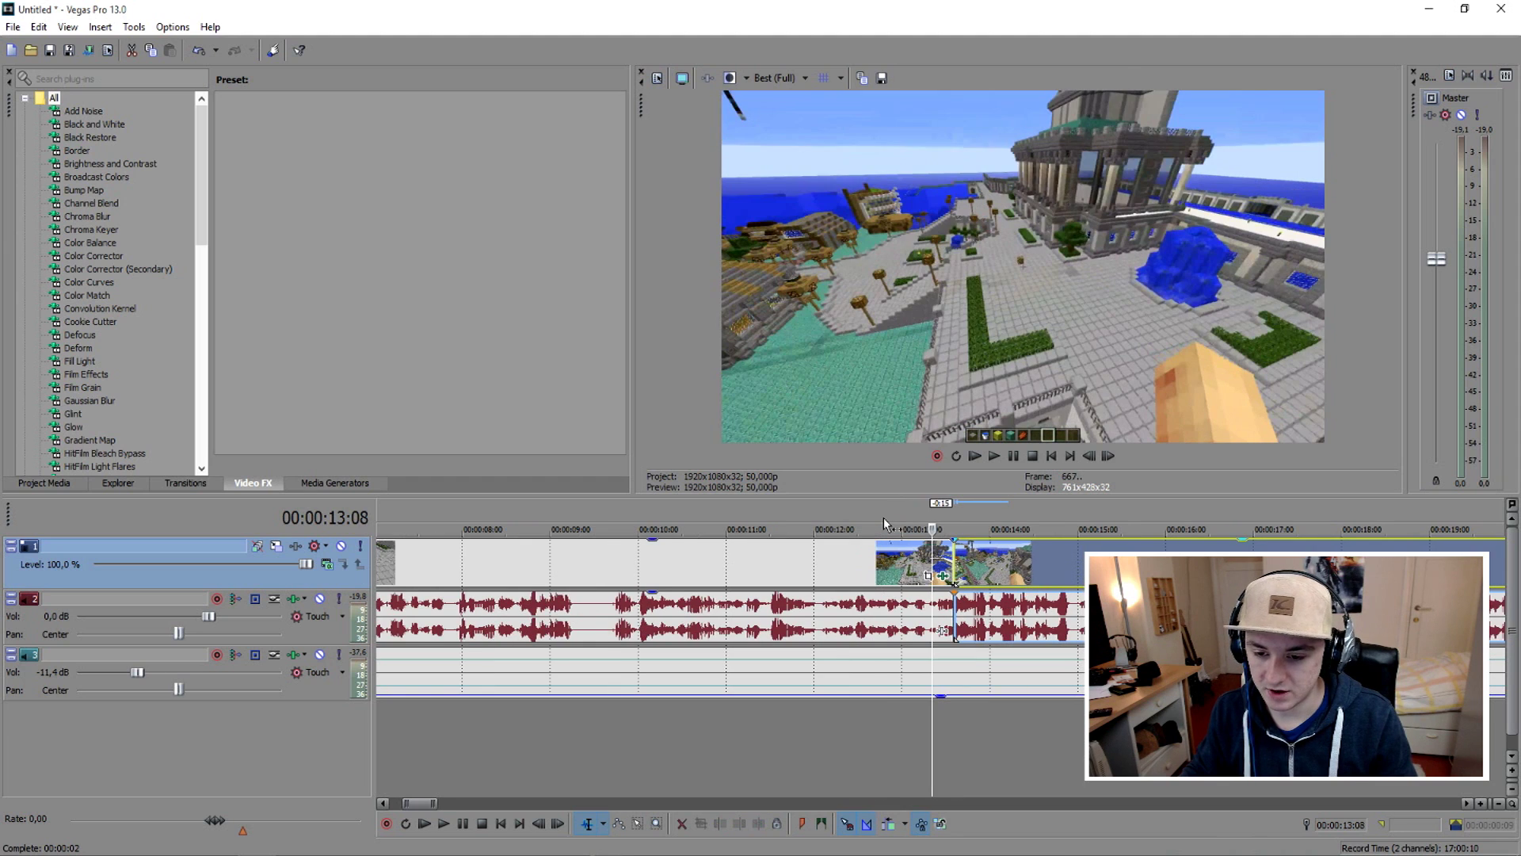
pyautogui.scroll(-5, 1080, 562)
pyautogui.click(434, 514)
pyautogui.scroll(4, 436, 511)
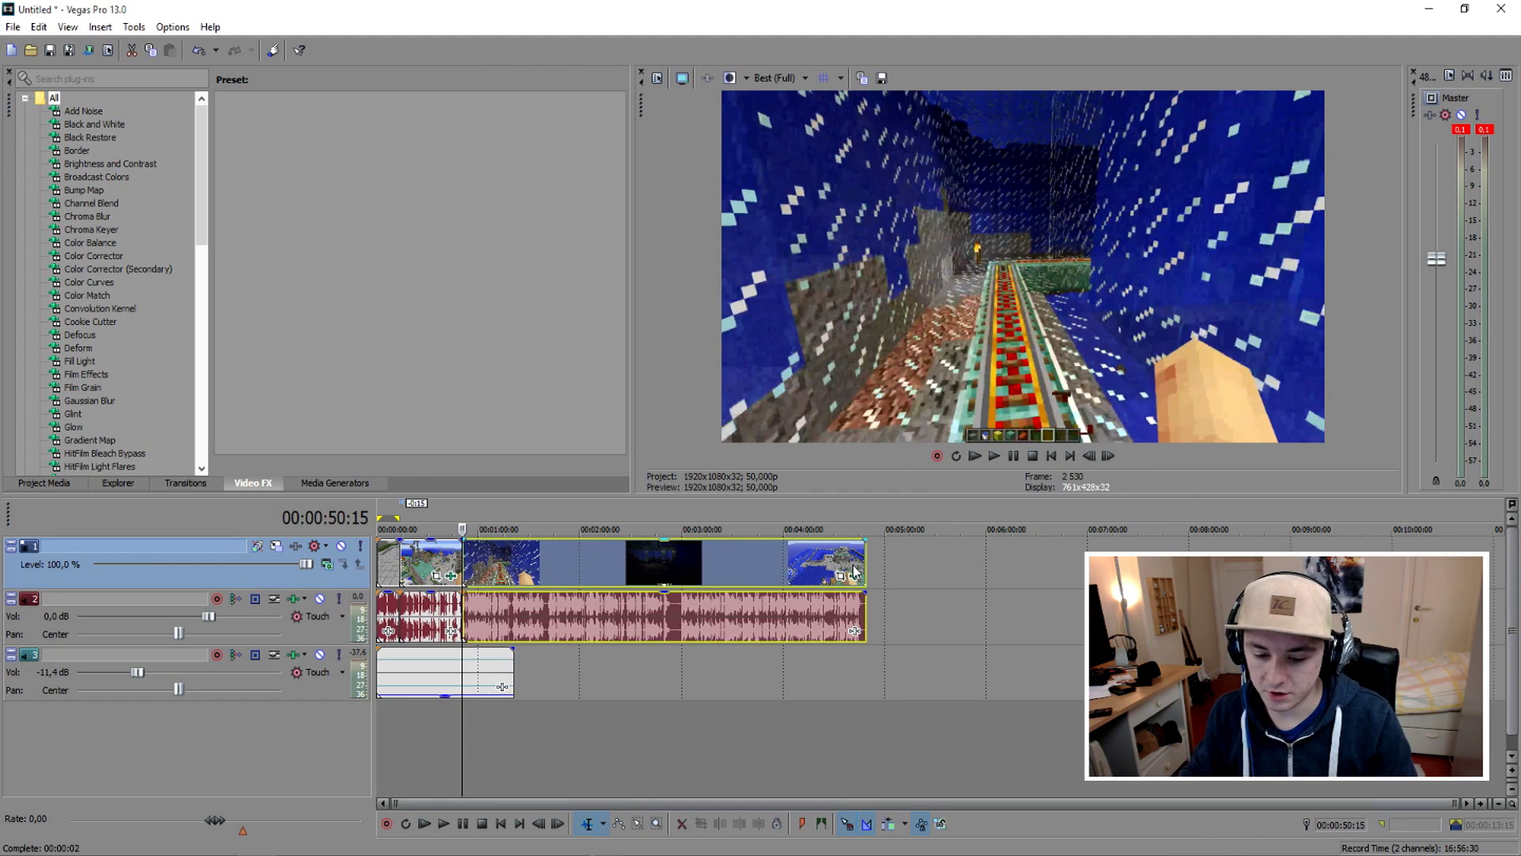
pyautogui.click(841, 555)
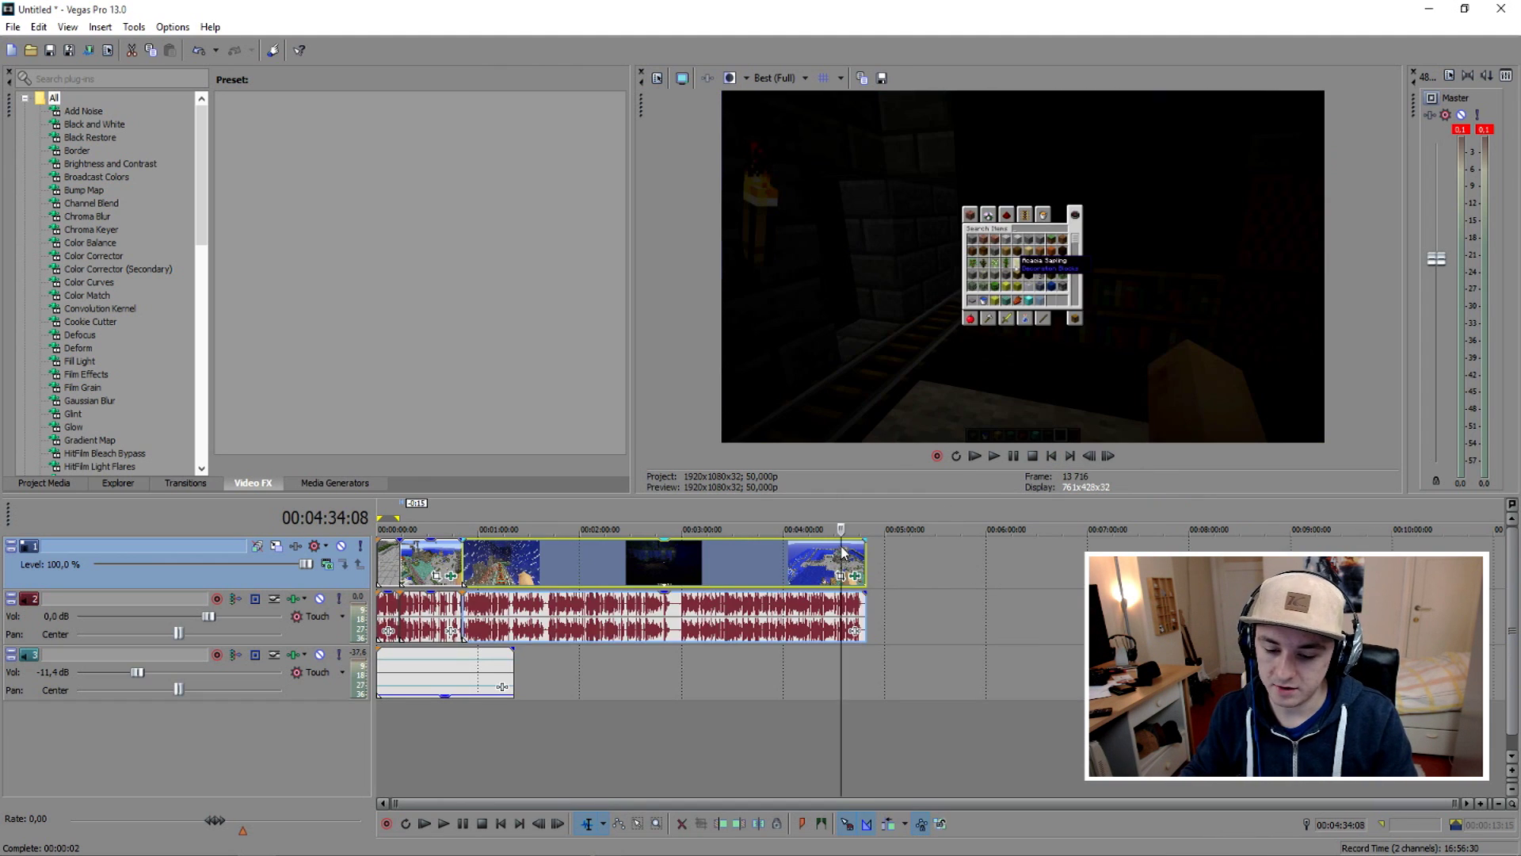
pyautogui.scroll(3, 862, 553)
pyautogui.scroll(2, 956, 576)
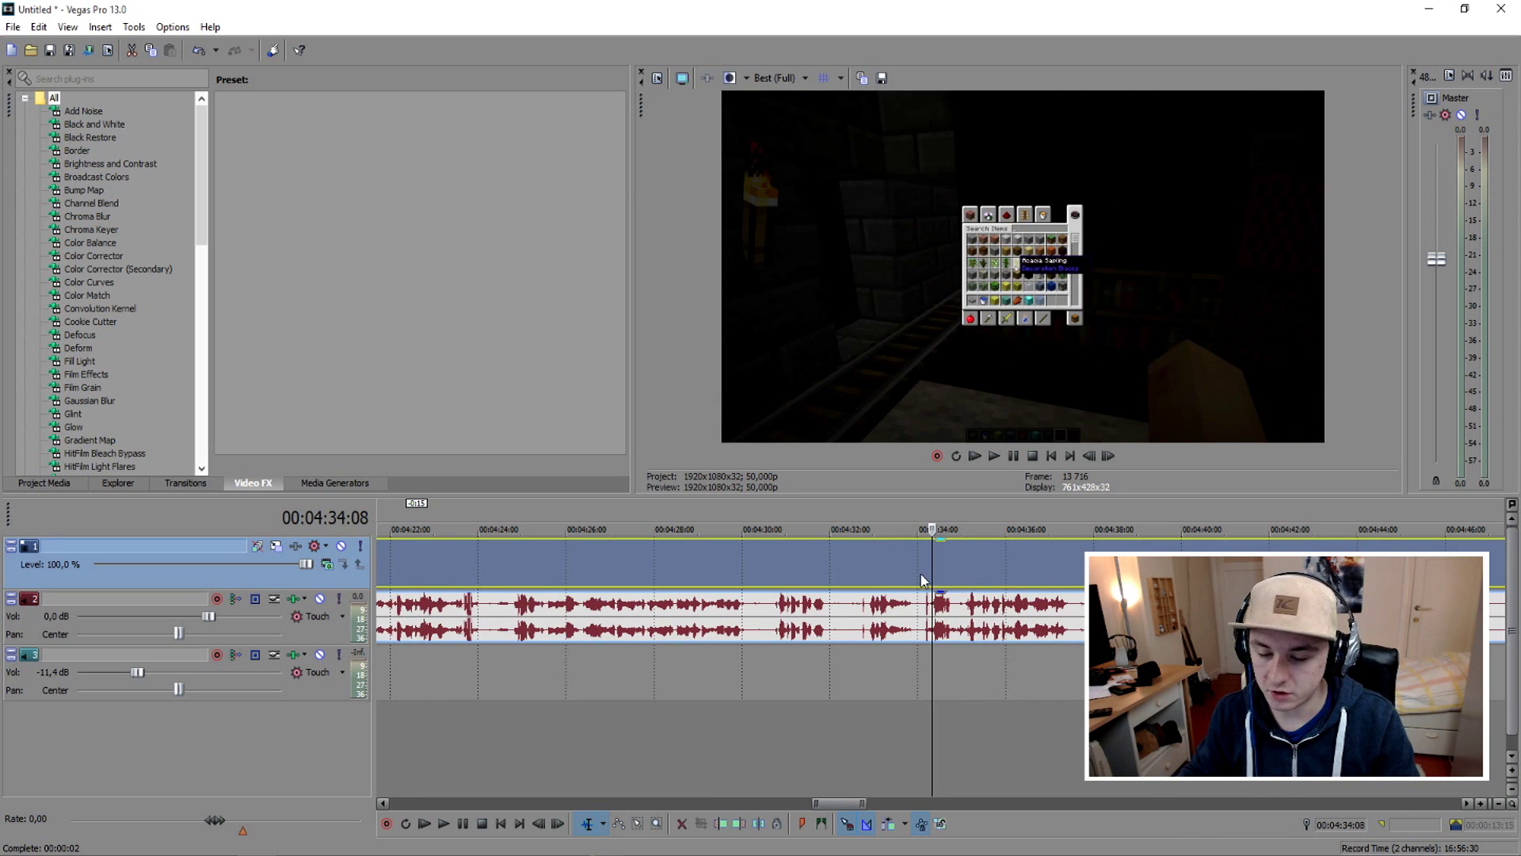
pyautogui.scroll(2, 921, 581)
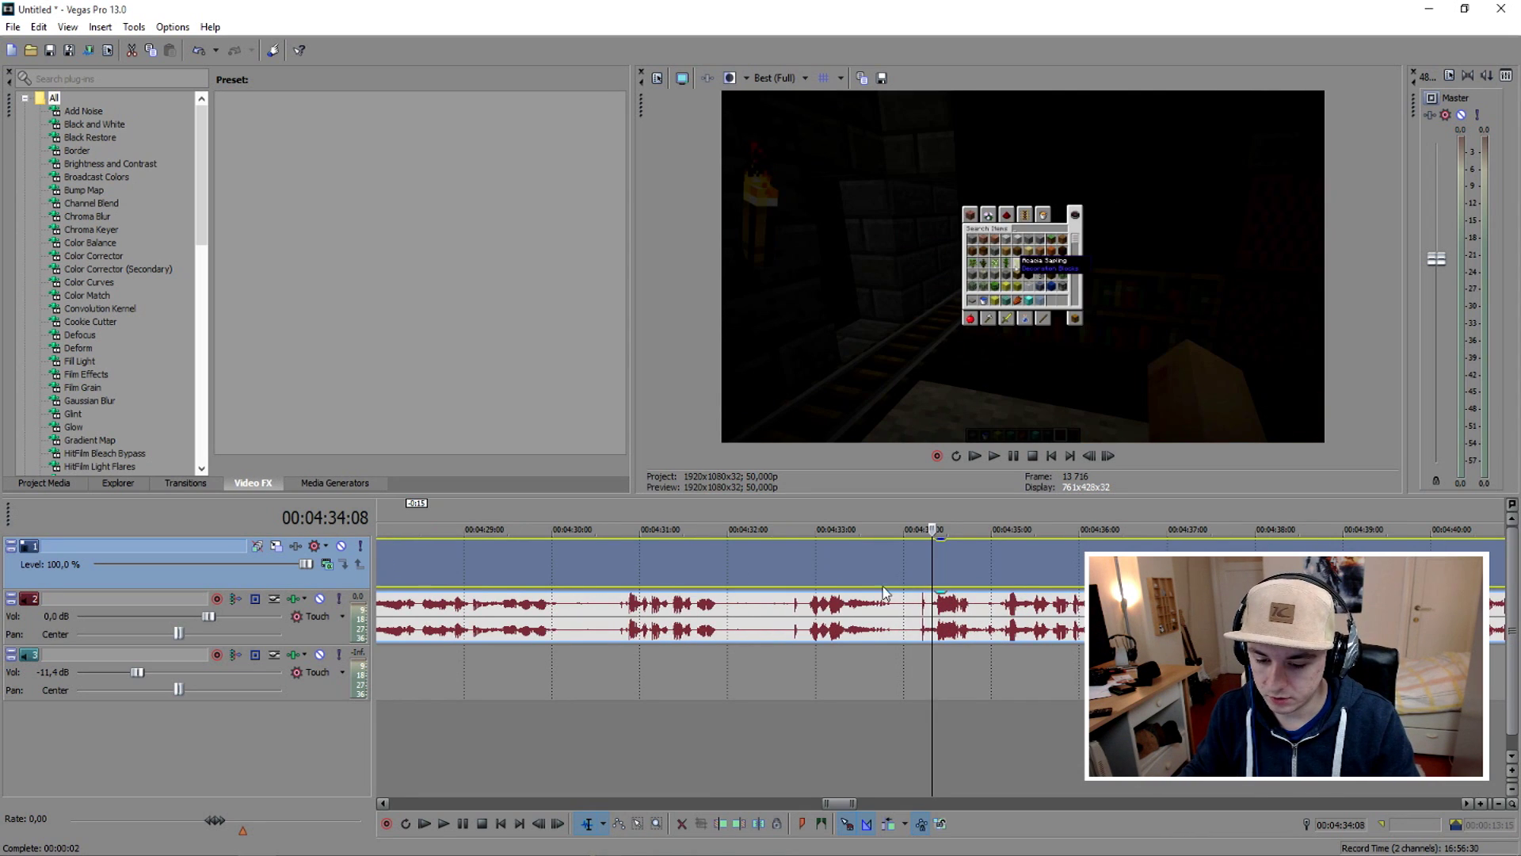
# - Play through the ending to locate the split point at 04:38:10
pyautogui.press('space')
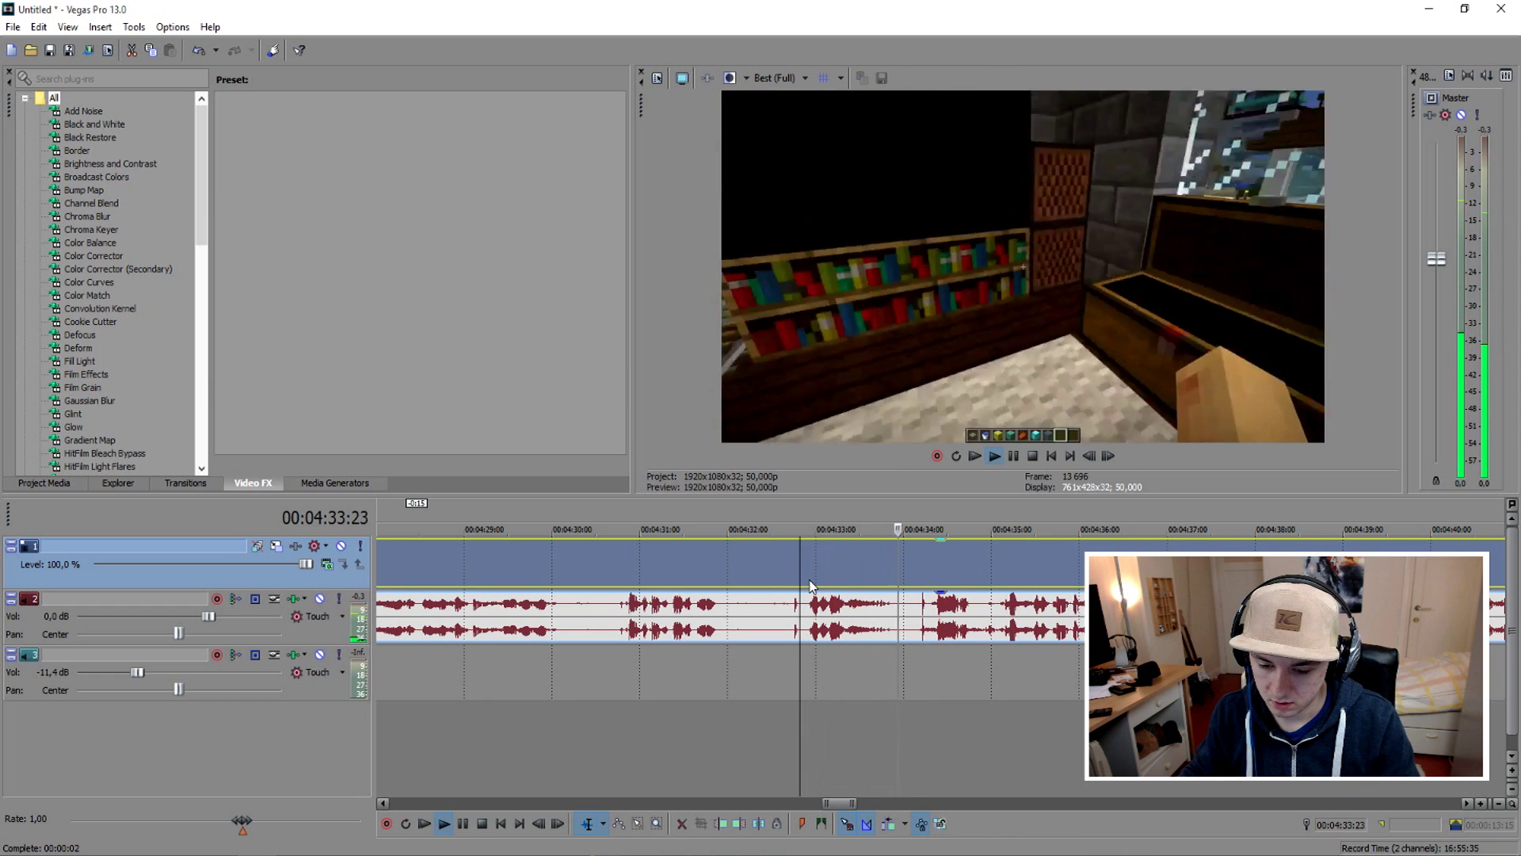
pyautogui.press('space')
pyautogui.press('space')
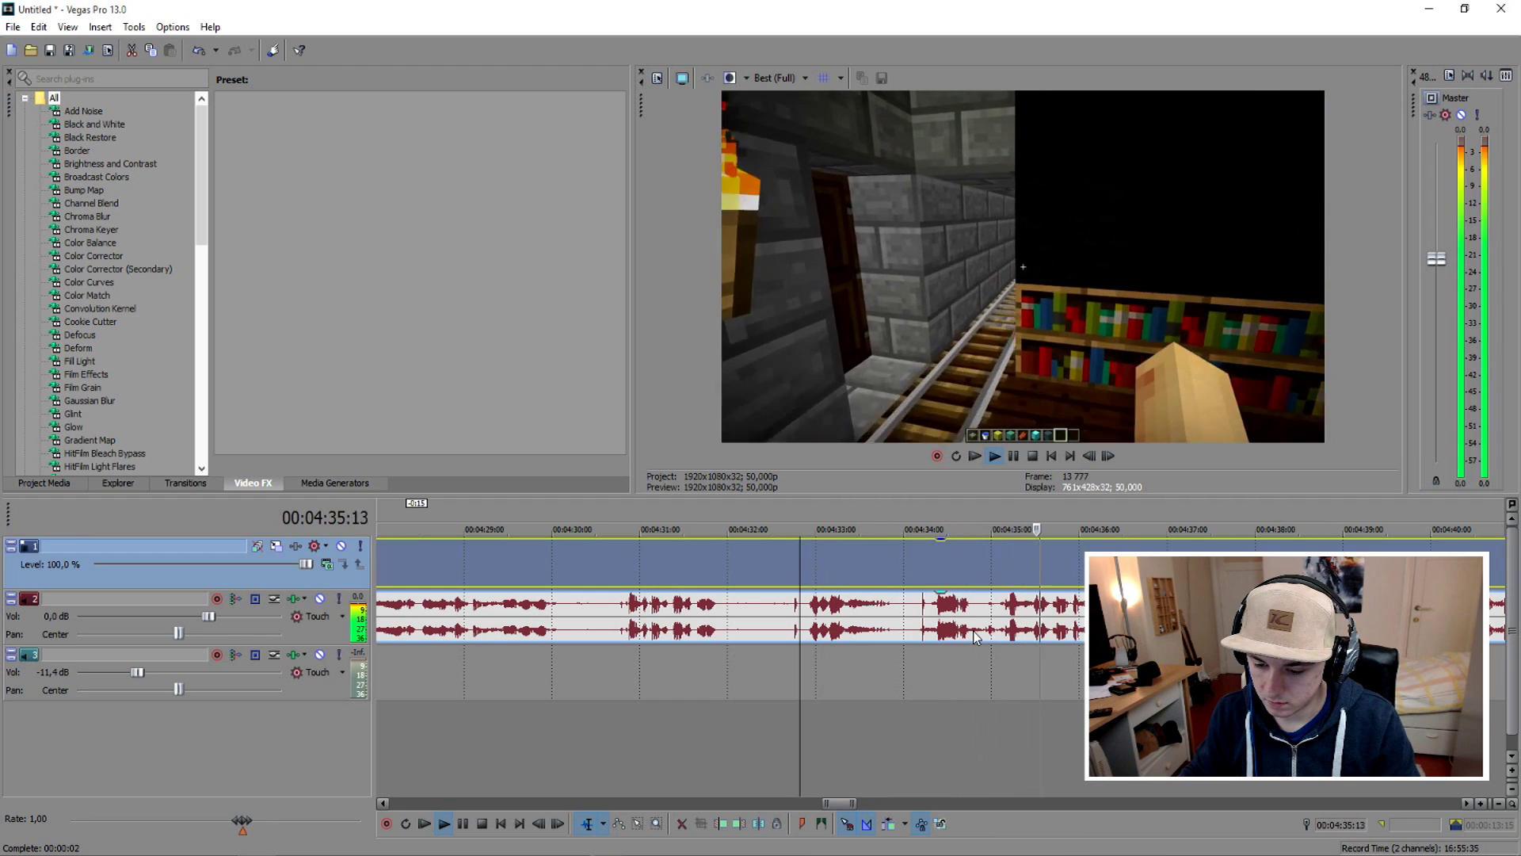
pyautogui.press('space')
pyautogui.click(996, 606)
pyautogui.press('space')
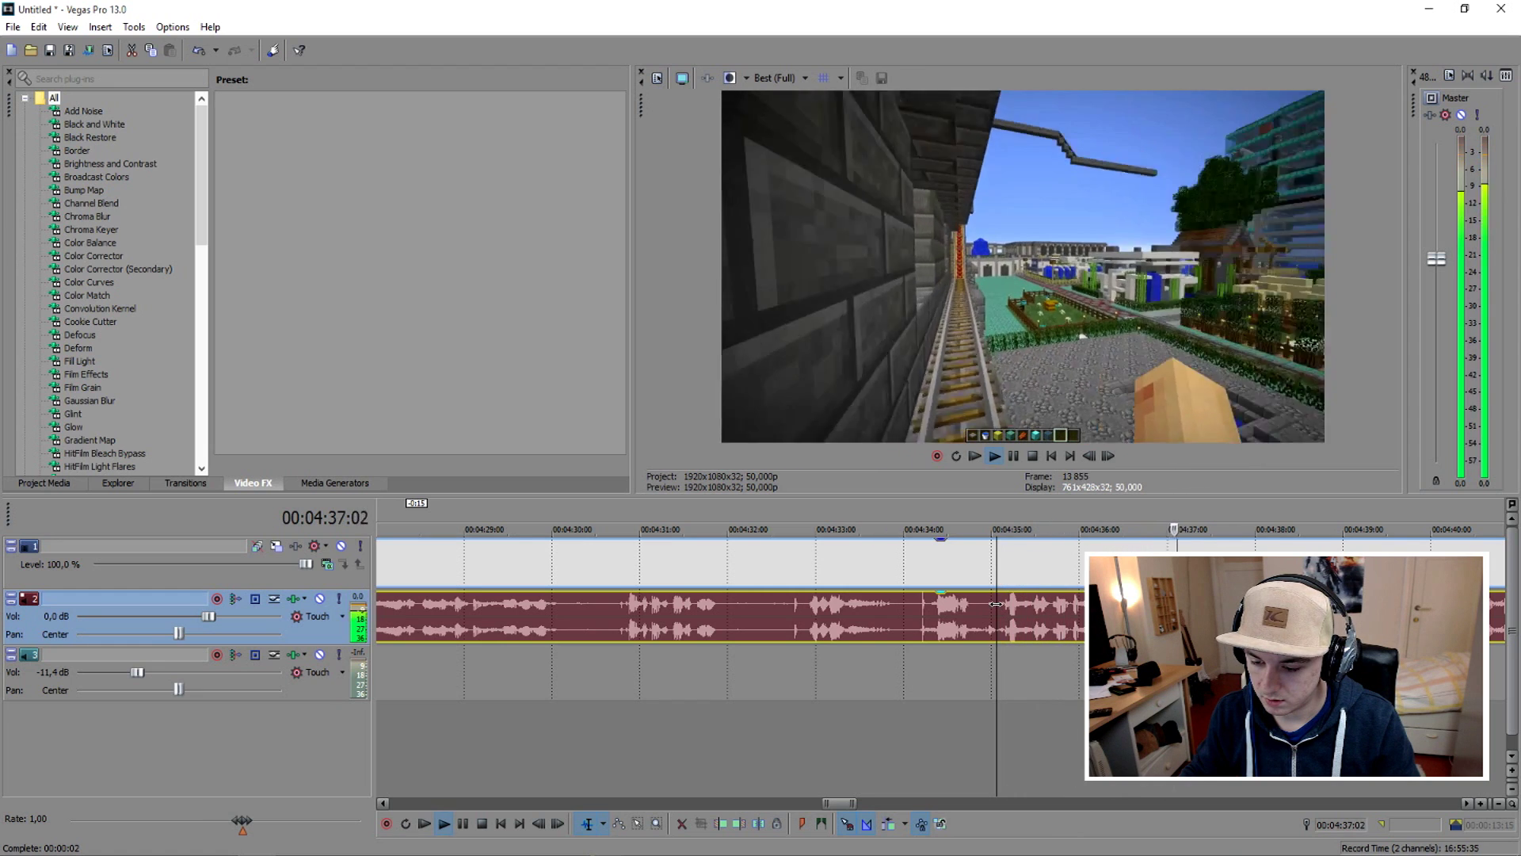
pyautogui.scroll(-2, 996, 604)
pyautogui.press('space')
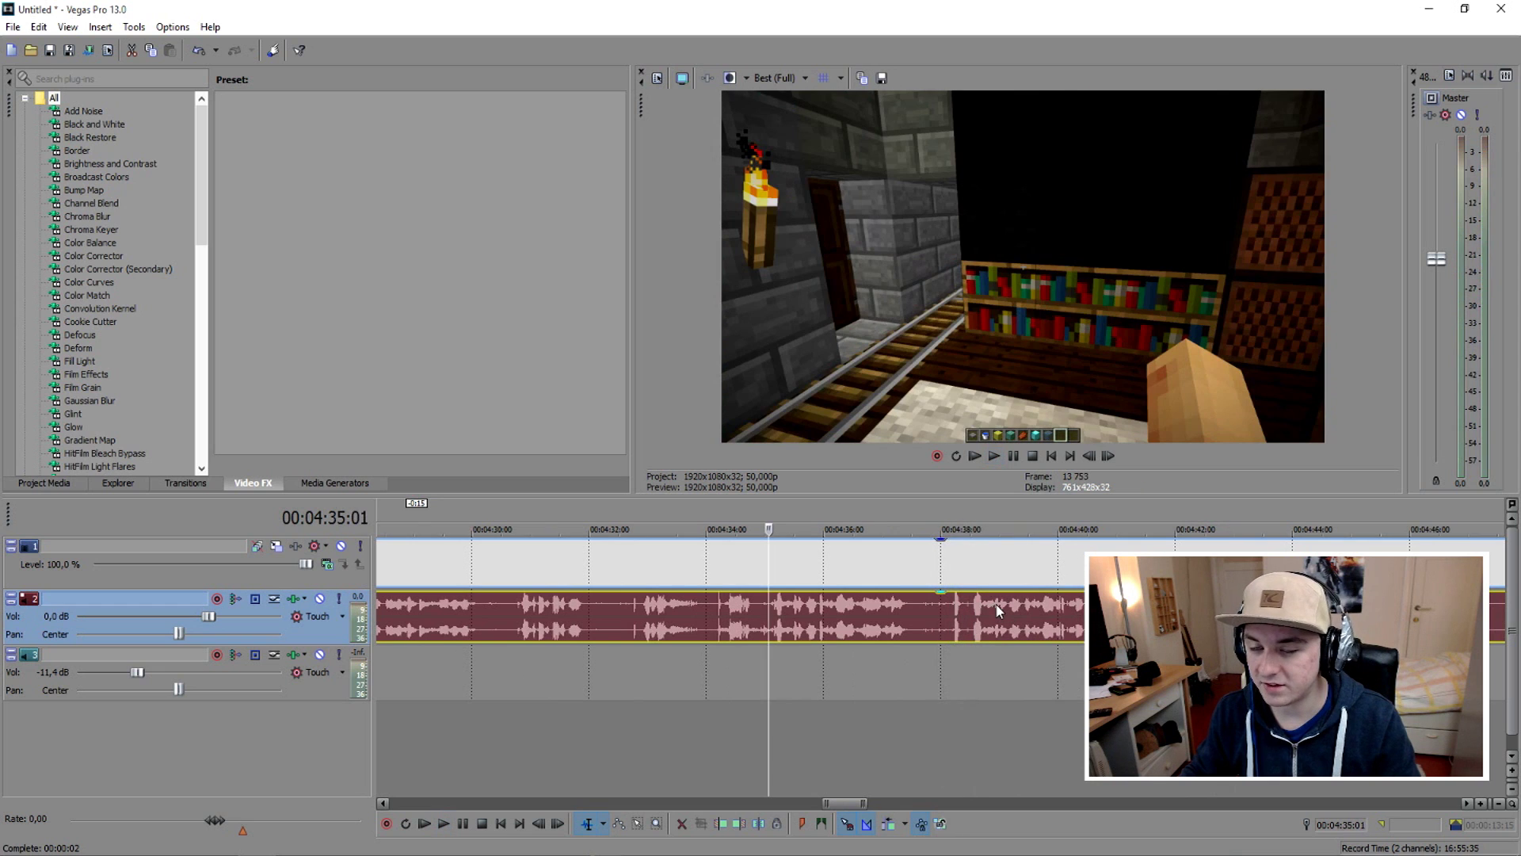
pyautogui.click(965, 602)
pyautogui.scroll(5, 964, 603)
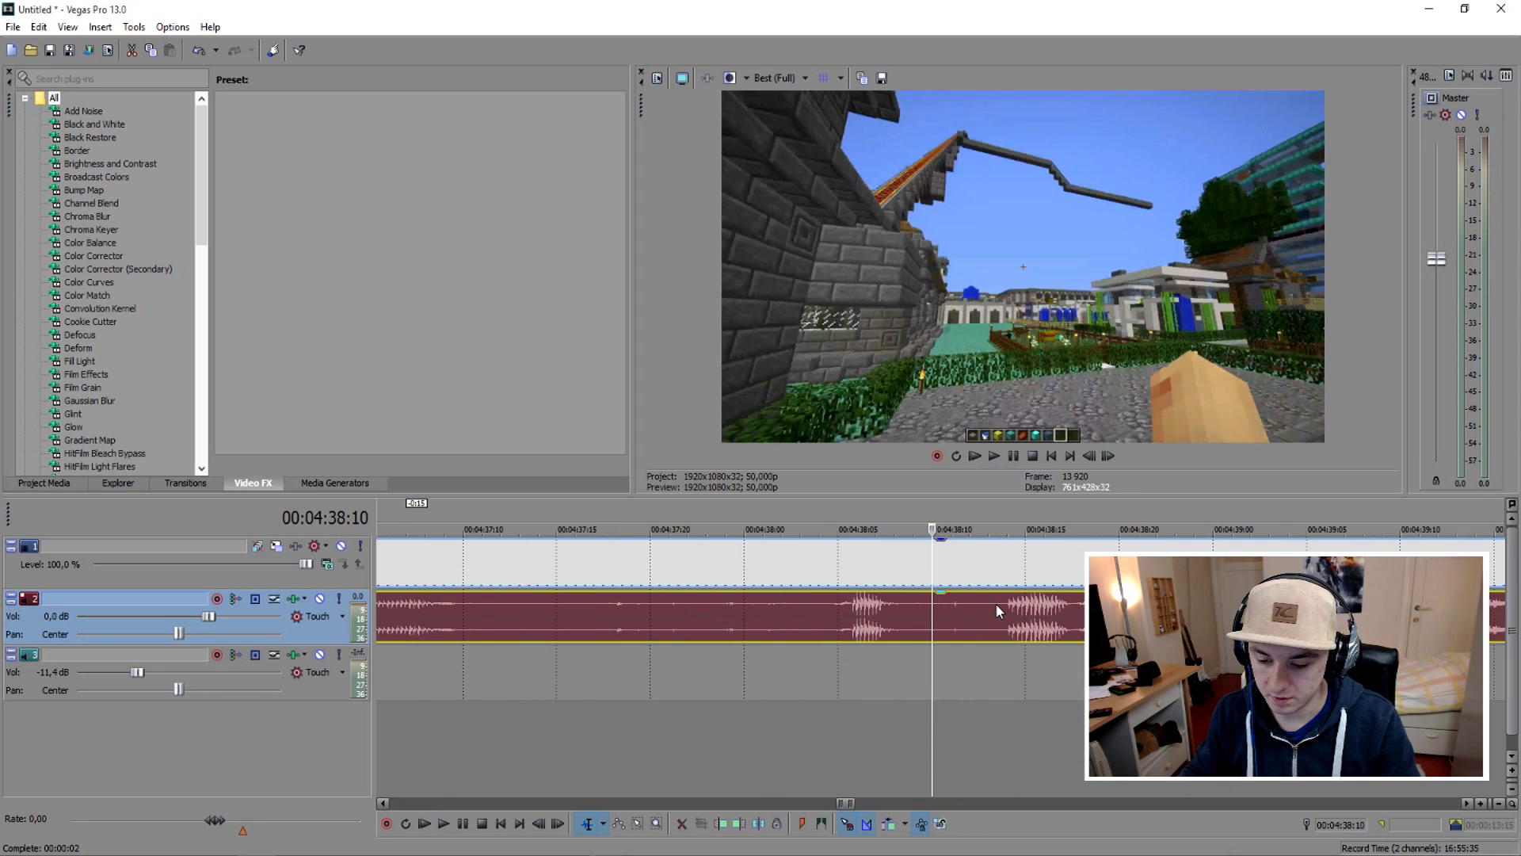
pyautogui.press('space')
pyautogui.scroll(-5, 986, 606)
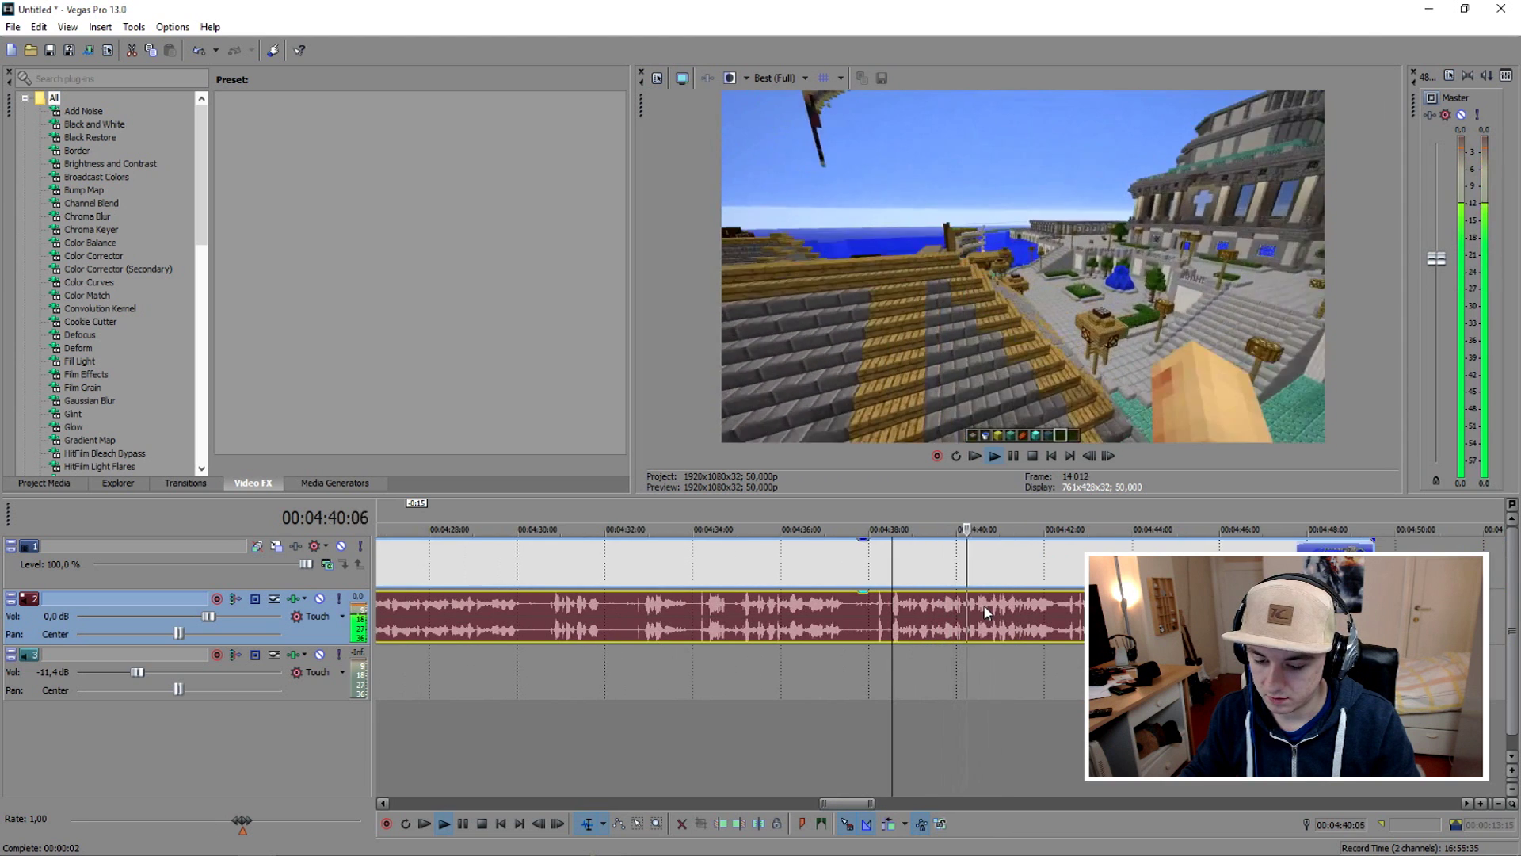
pyautogui.press('space')
pyautogui.scroll(-2, 859, 574)
pyautogui.scroll(-3, 850, 574)
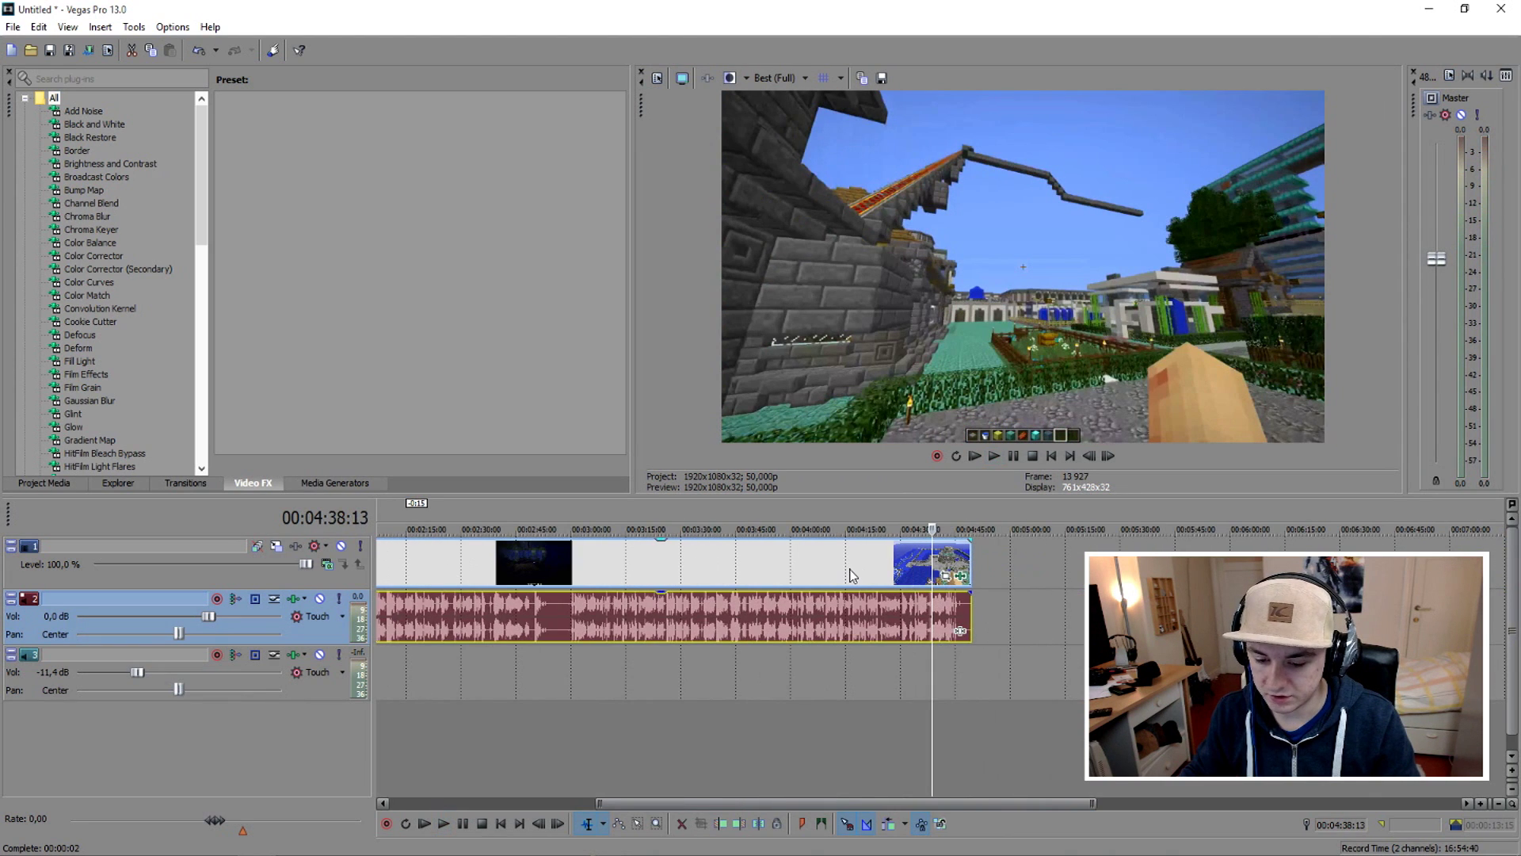
# - Delete footage before 04:38 and snap the ending clip after the third clip near 0:50
pyautogui.scroll(5, 850, 574)
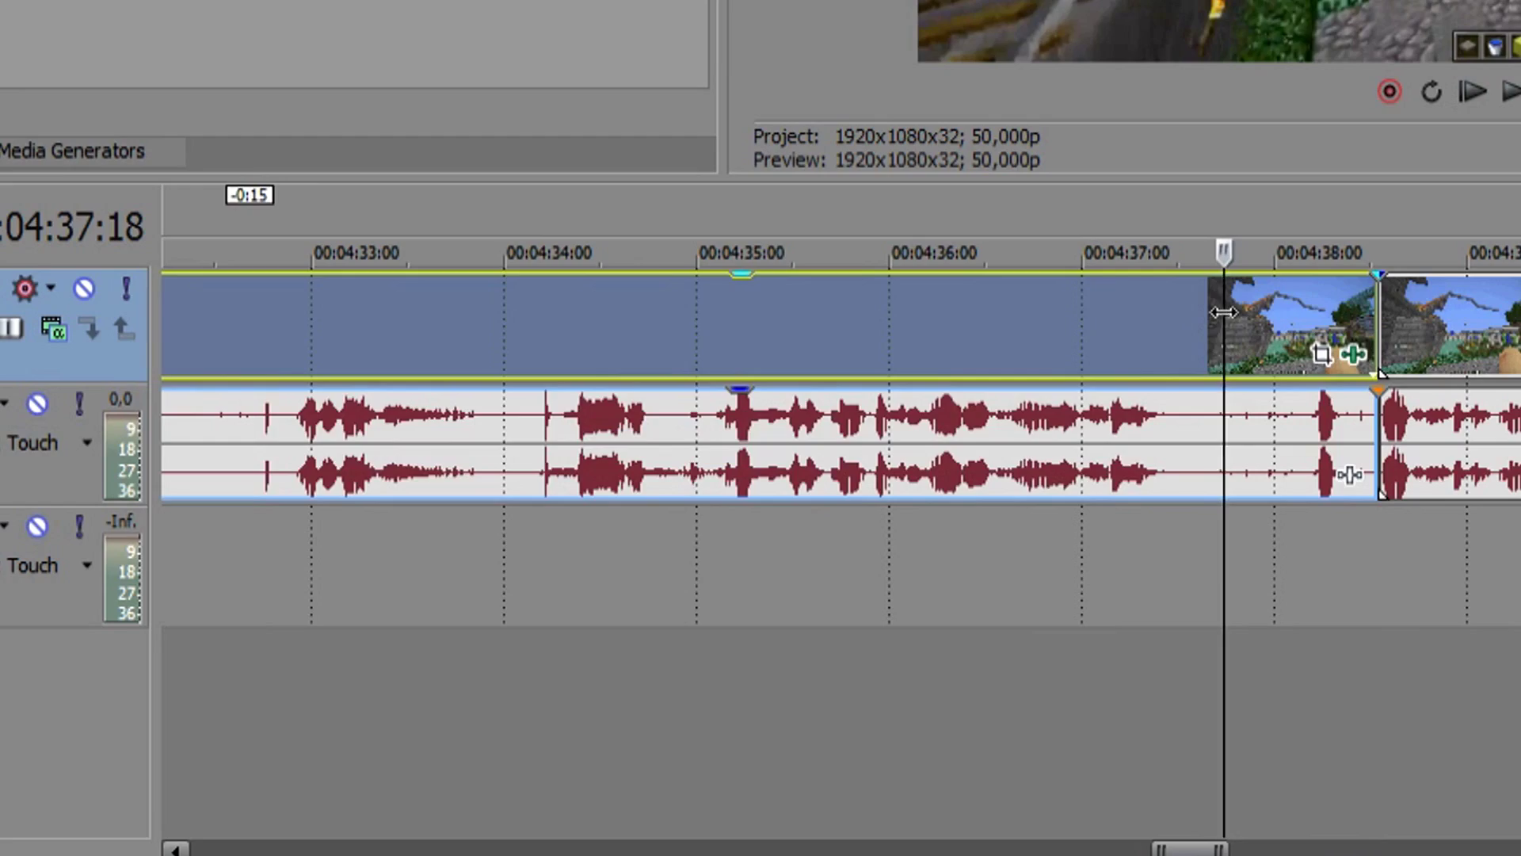
pyautogui.press('Delete')
pyautogui.moveTo(966, 573)
pyautogui.mouseDown()
pyautogui.moveTo(175, 520)
pyautogui.moveTo(716, 594)
pyautogui.mouseUp()
pyautogui.moveTo(845, 588); pyautogui.dragTo(325, 563)
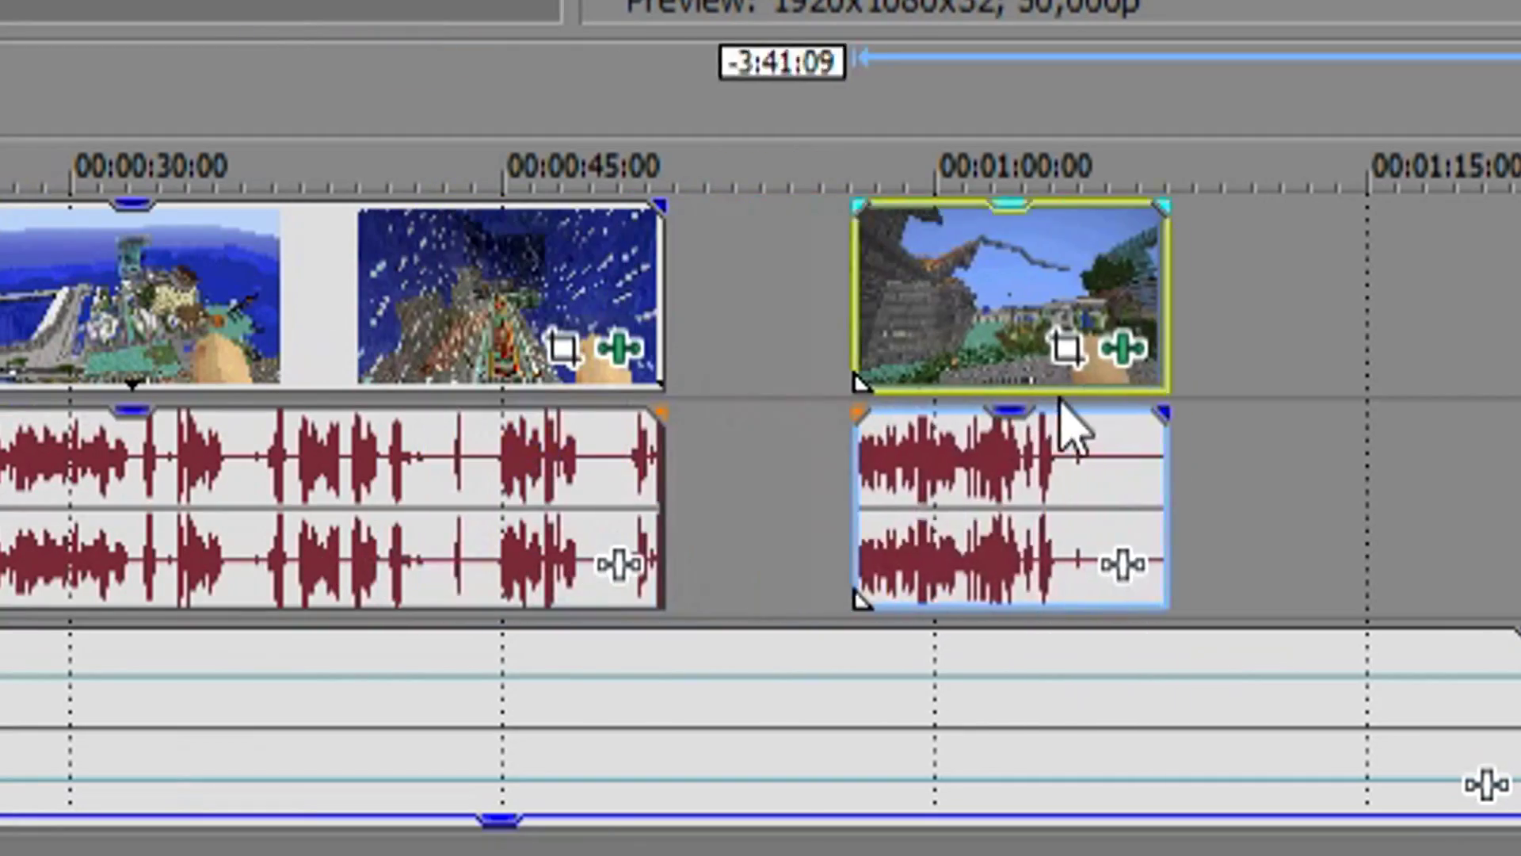
pyautogui.moveTo(324, 562); pyautogui.dragTo(648, 529)
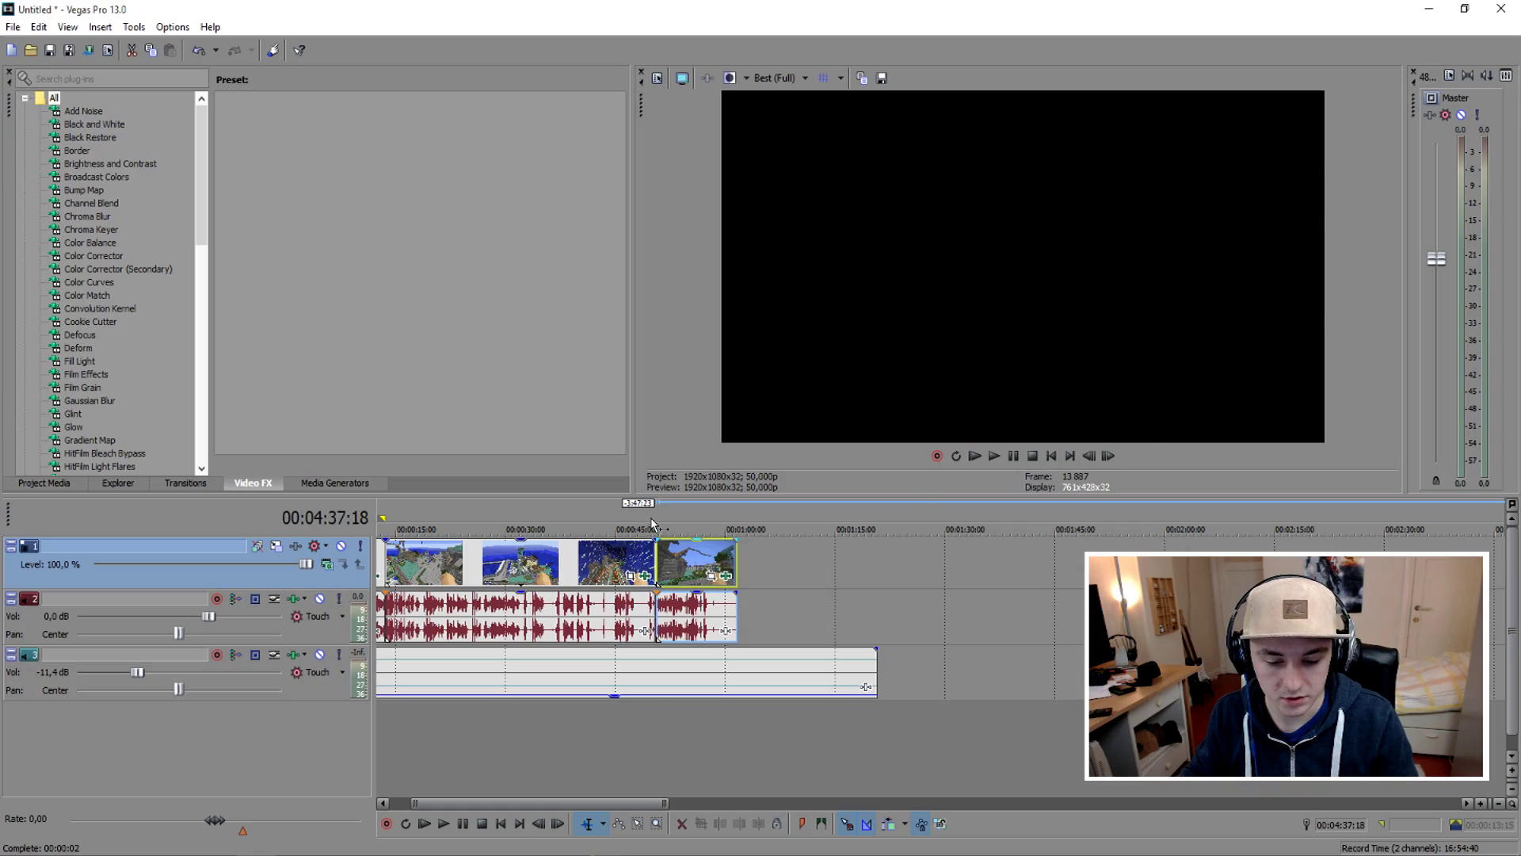
pyautogui.click(652, 524)
pyautogui.scroll(5, 911, 531)
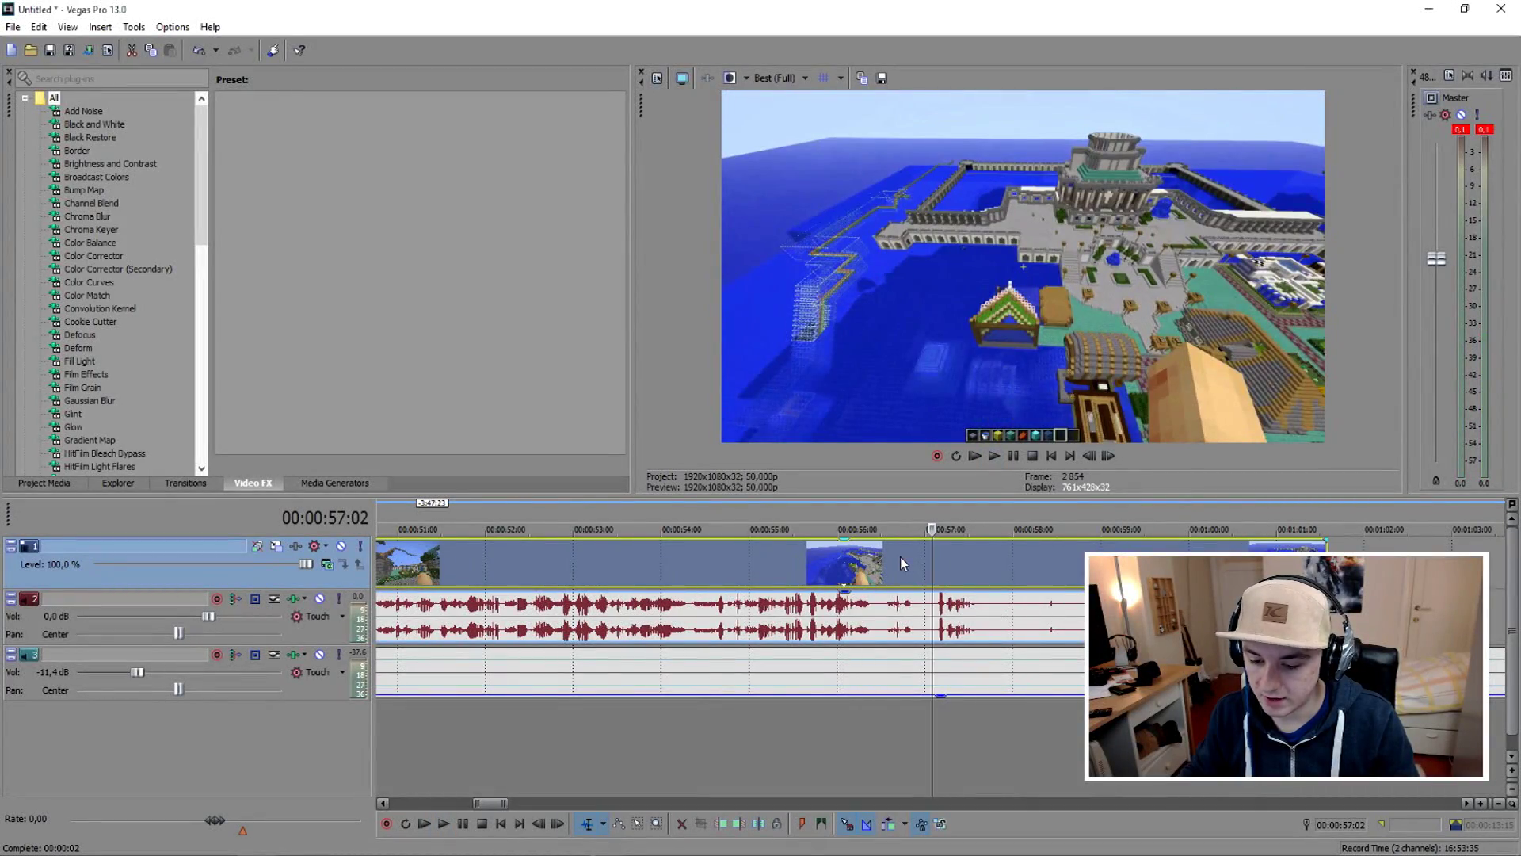
# - Cut the gameplay just after 57 seconds, delete the rest, and add a video fade-out
pyautogui.click(900, 558)
pyautogui.press('space')
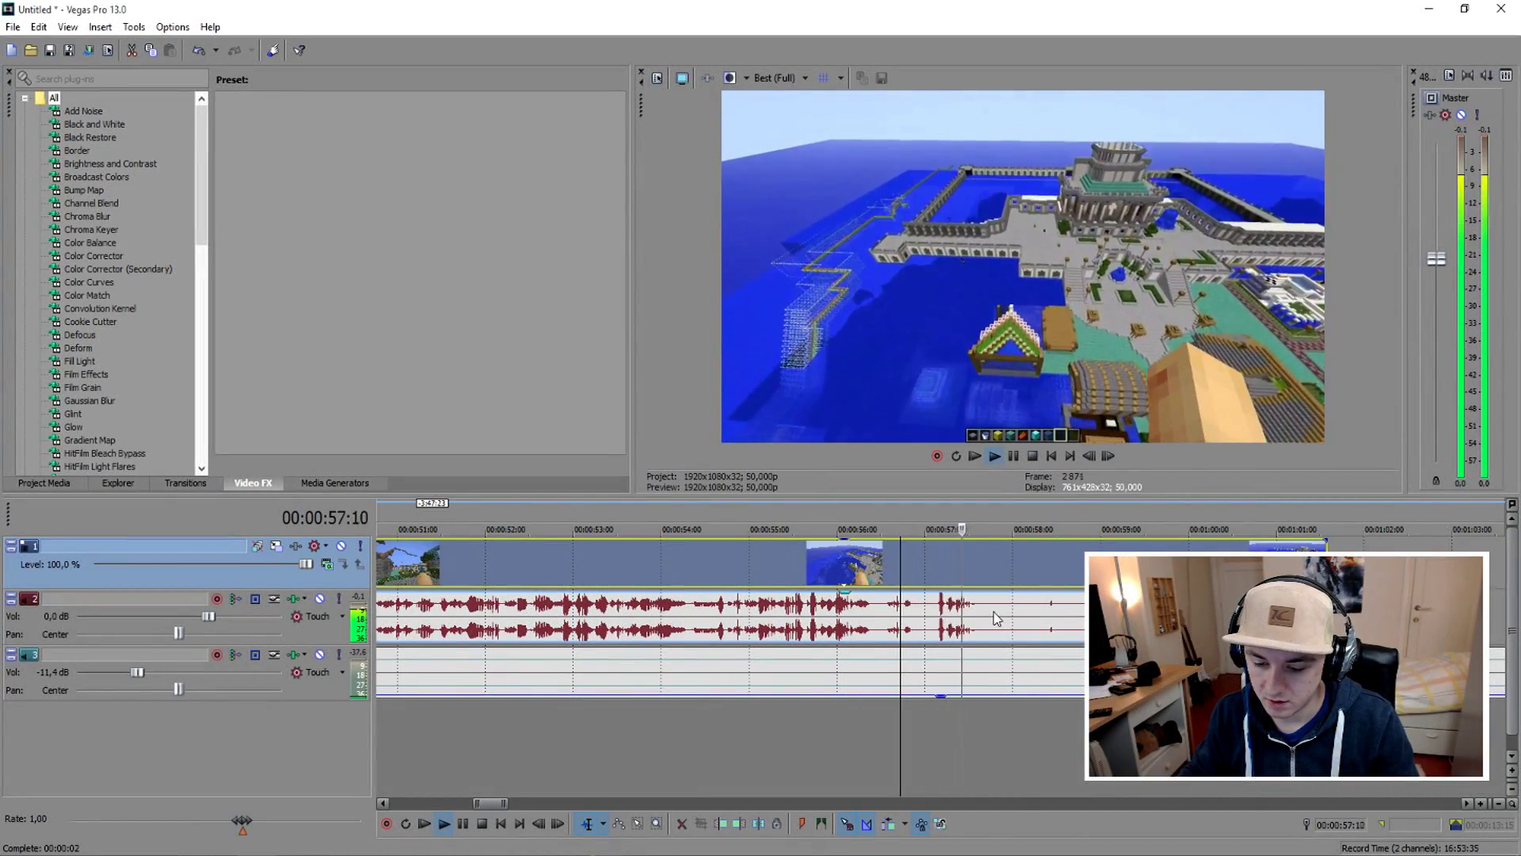
pyautogui.press('space')
pyautogui.press('s')
pyautogui.press('Delete')
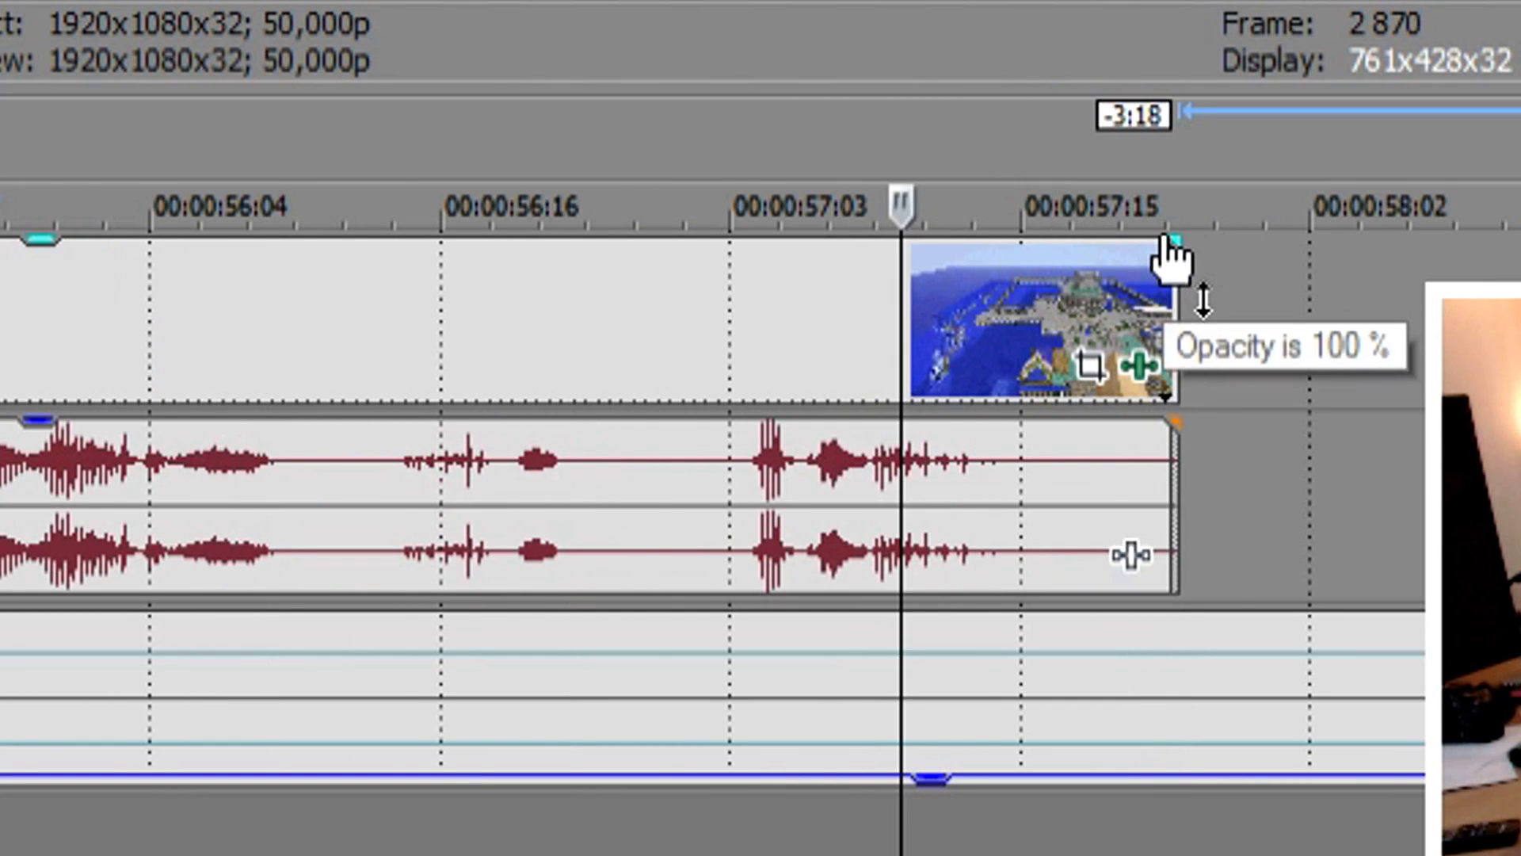
pyautogui.moveTo(1010, 542); pyautogui.dragTo(931, 542)
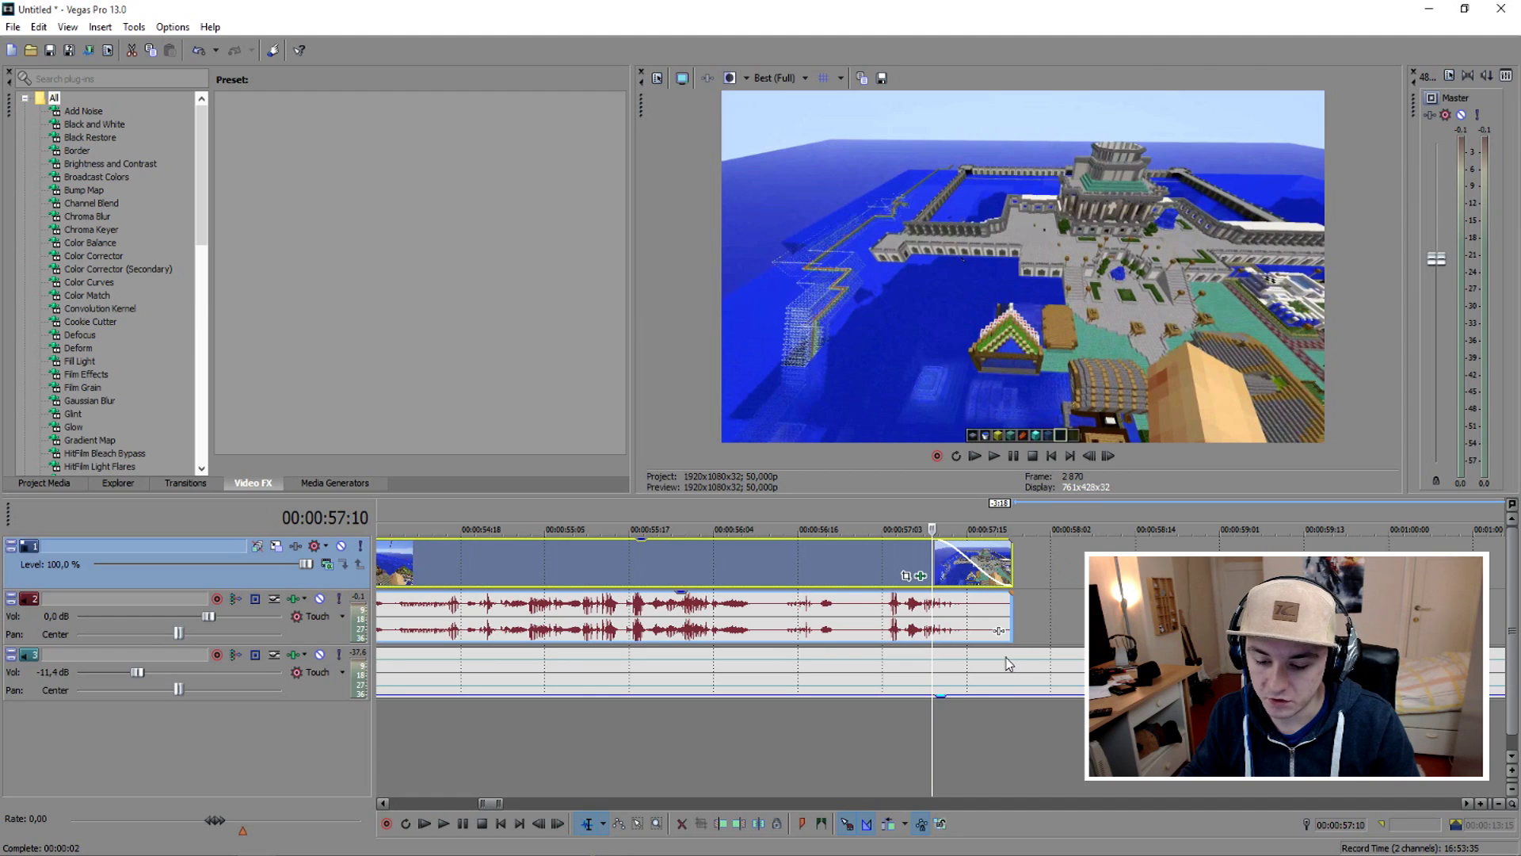
# - Split the music at 57:20, trim its tail, and fade it out, previewing from 56:21
pyautogui.click(1006, 664)
pyautogui.press('s')
pyautogui.moveTo(1036, 678)
pyautogui.mouseDown()
pyautogui.moveTo(1056, 665)
pyautogui.moveTo(967, 674)
pyautogui.mouseUp()
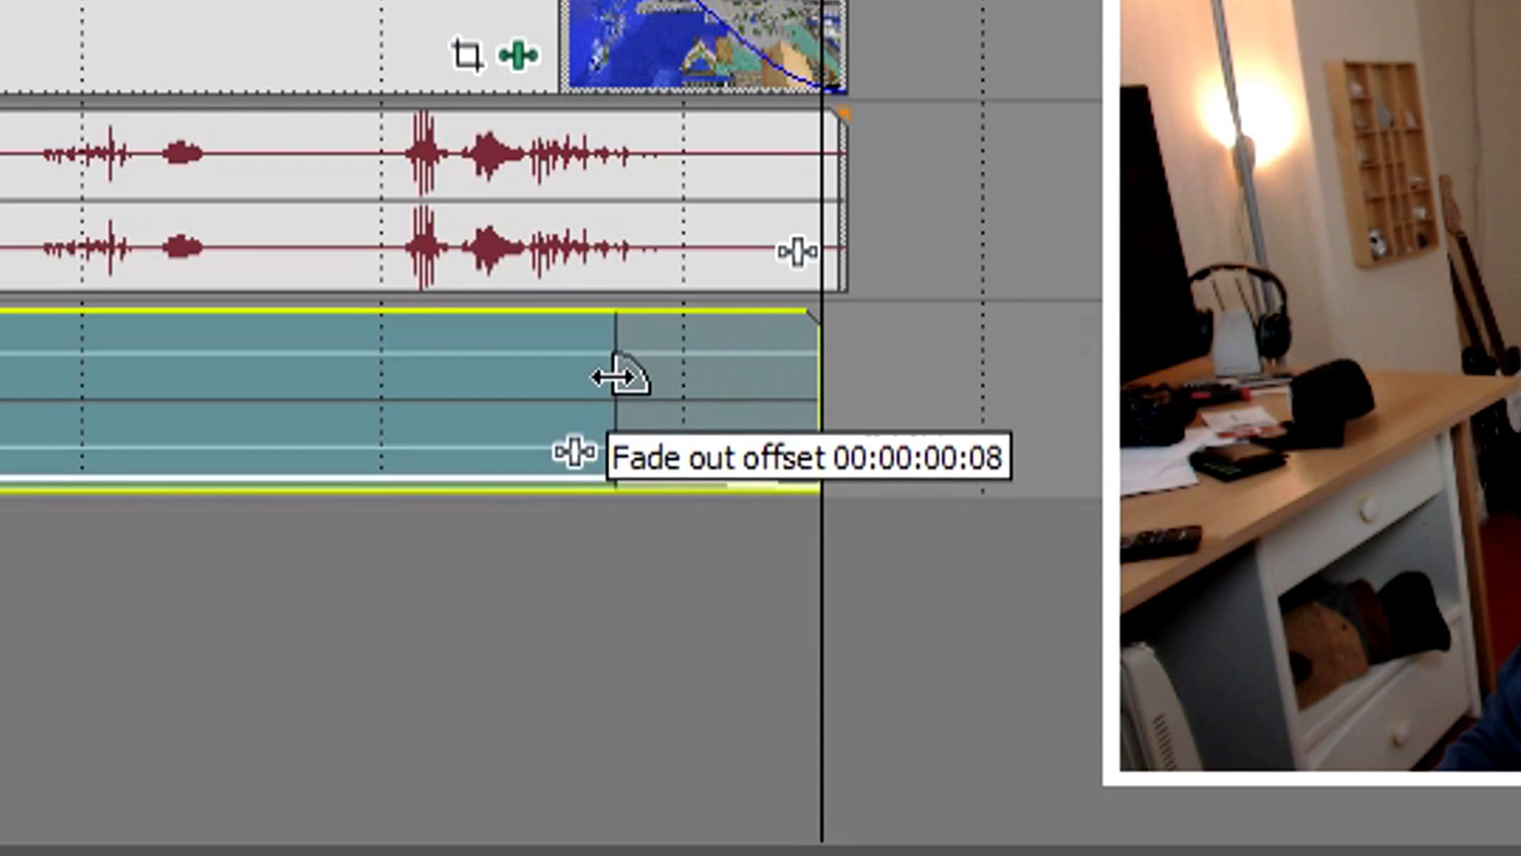
pyautogui.moveTo(683, 413); pyautogui.dragTo(597, 367)
pyautogui.click(833, 524)
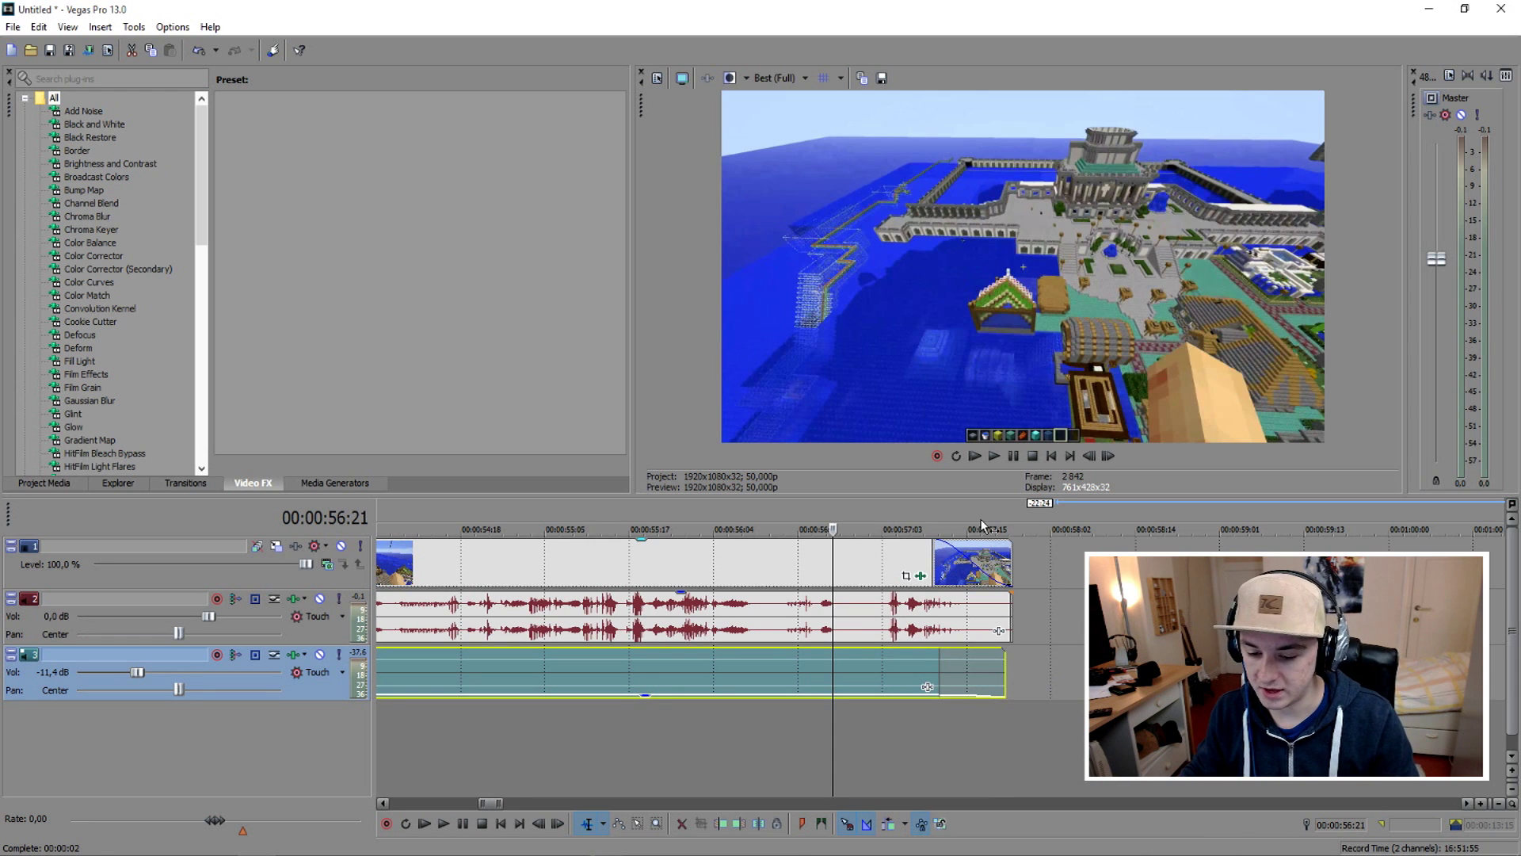
pyautogui.click(935, 558)
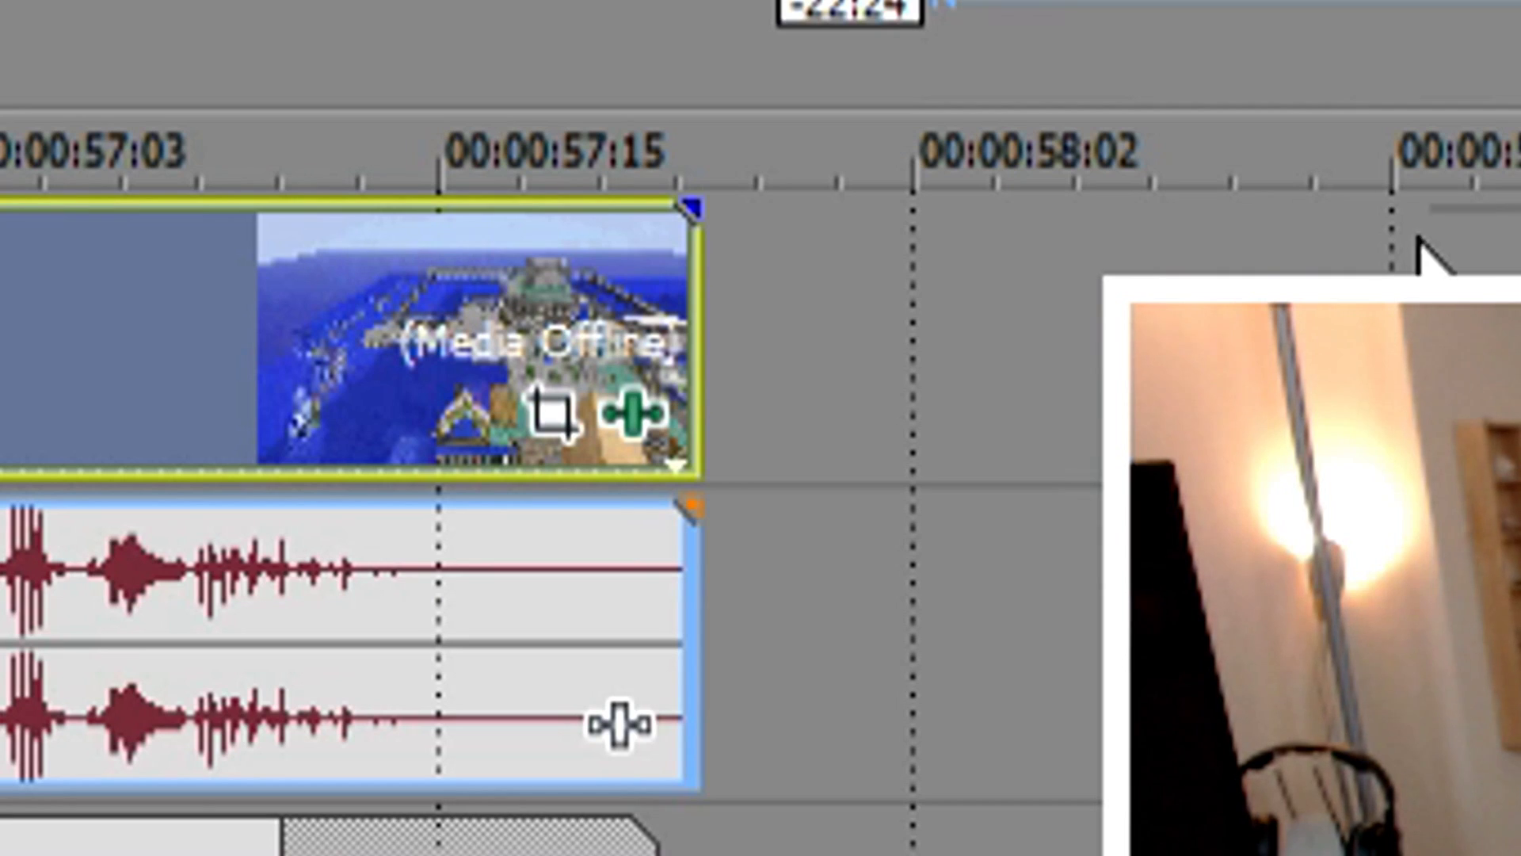
pyautogui.moveTo(1426, 264); pyautogui.dragTo(844, 325)
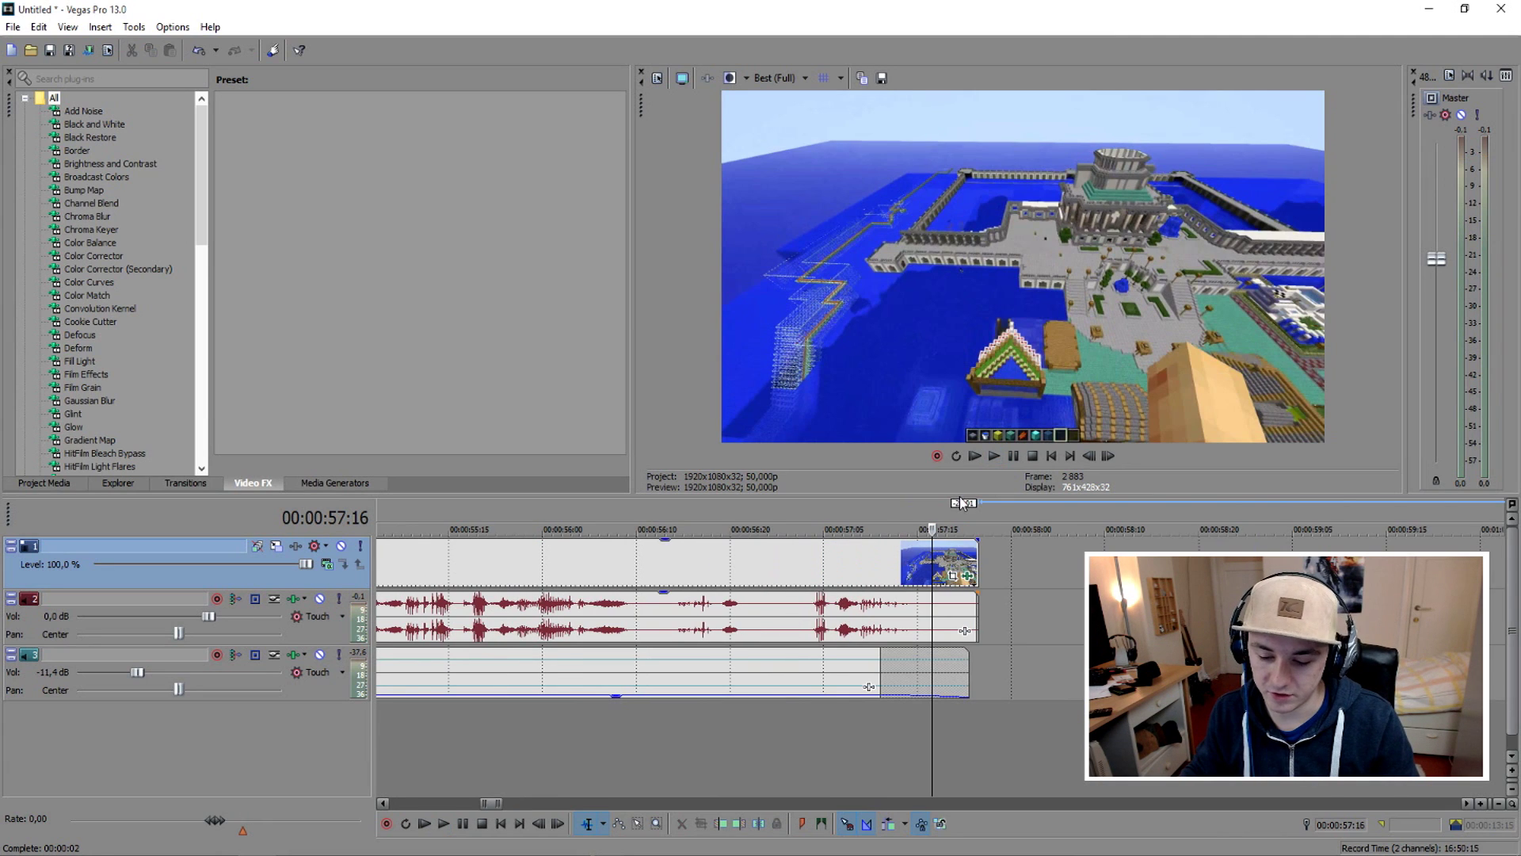
pyautogui.moveTo(954, 505); pyautogui.dragTo(970, 505)
pyautogui.click(977, 506)
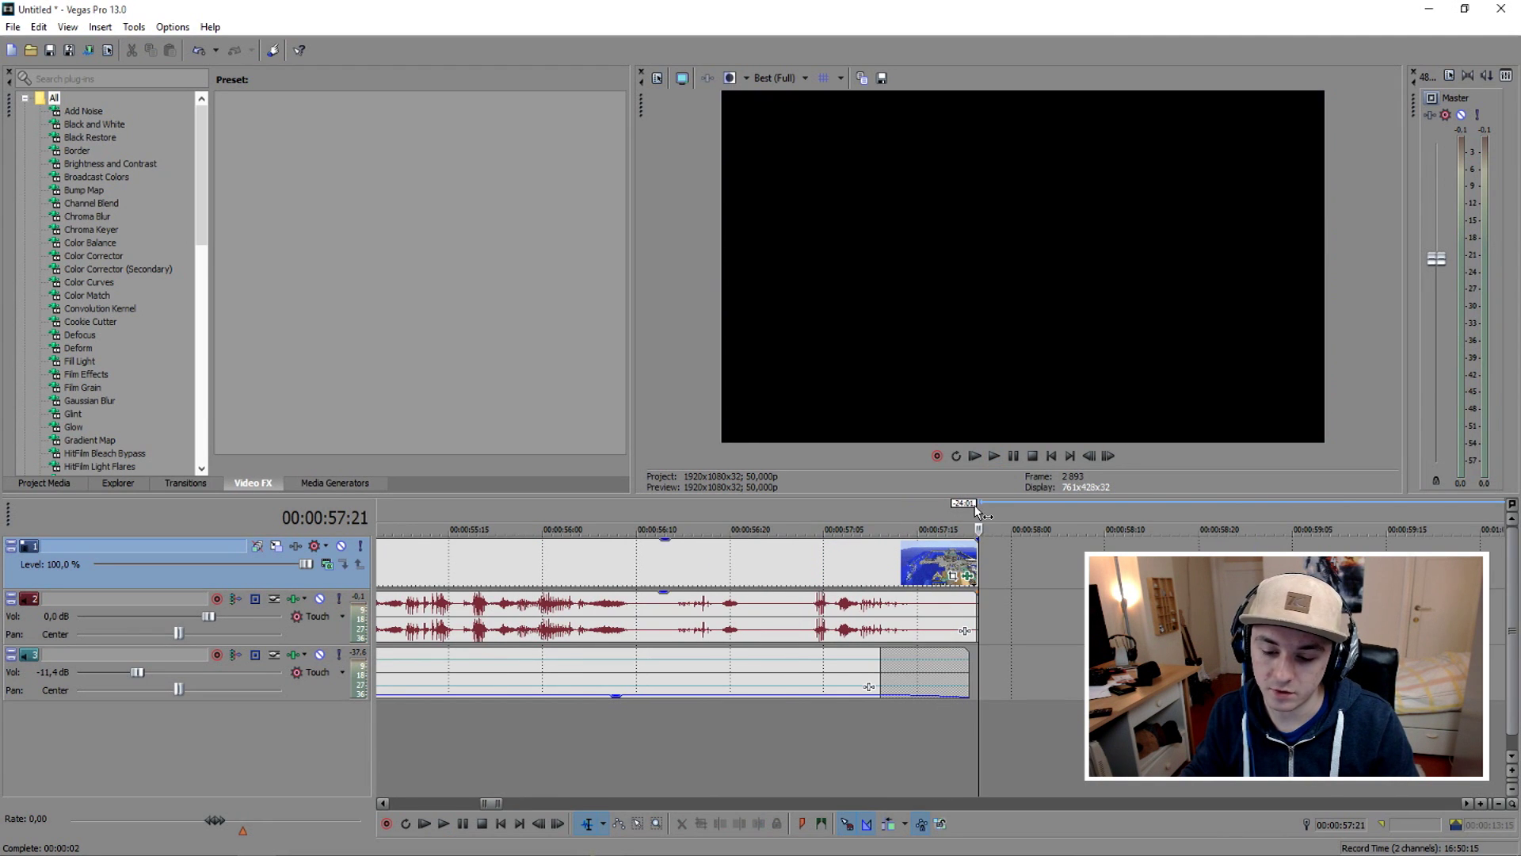
pyautogui.scroll(-5, 922, 519)
pyautogui.press('Home')
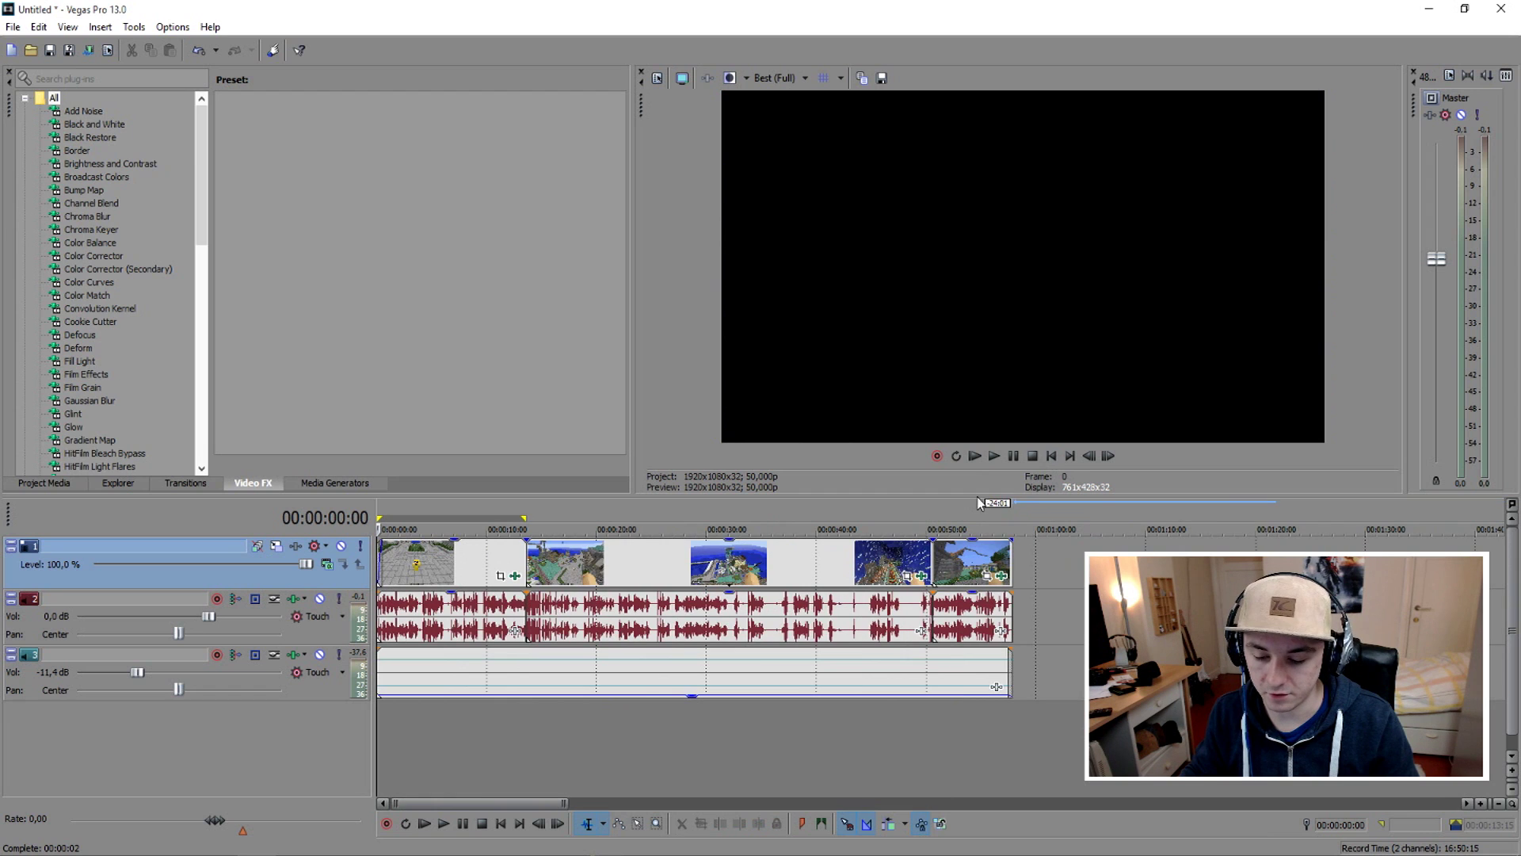
pyautogui.click(1005, 511)
pyautogui.scroll(5, 1005, 511)
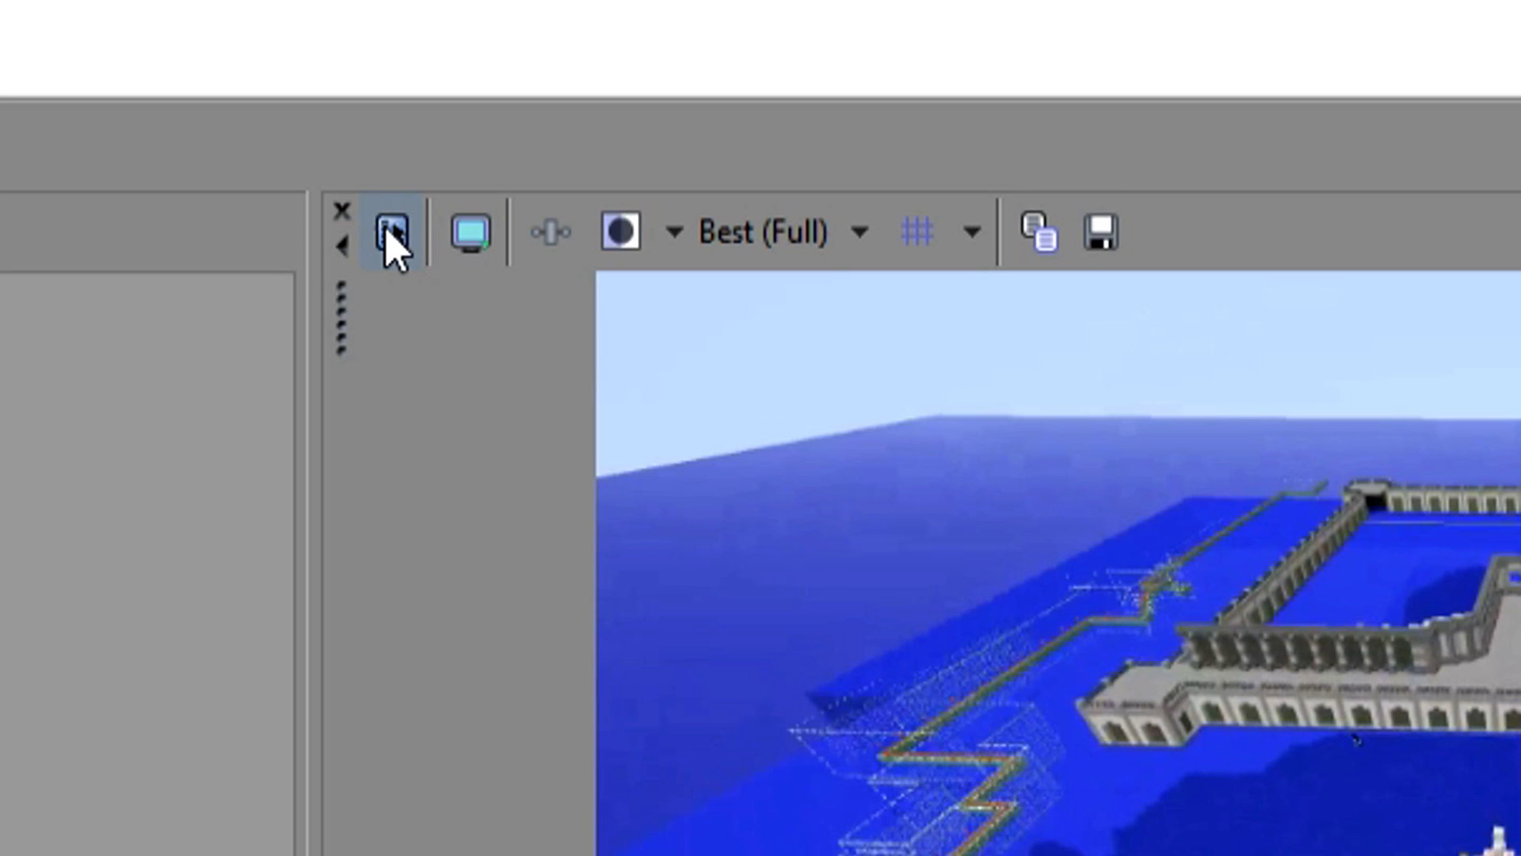
# - Apply the YouTube 50FPS project template and drag a loop region over the whole edit
pyautogui.click(657, 80)
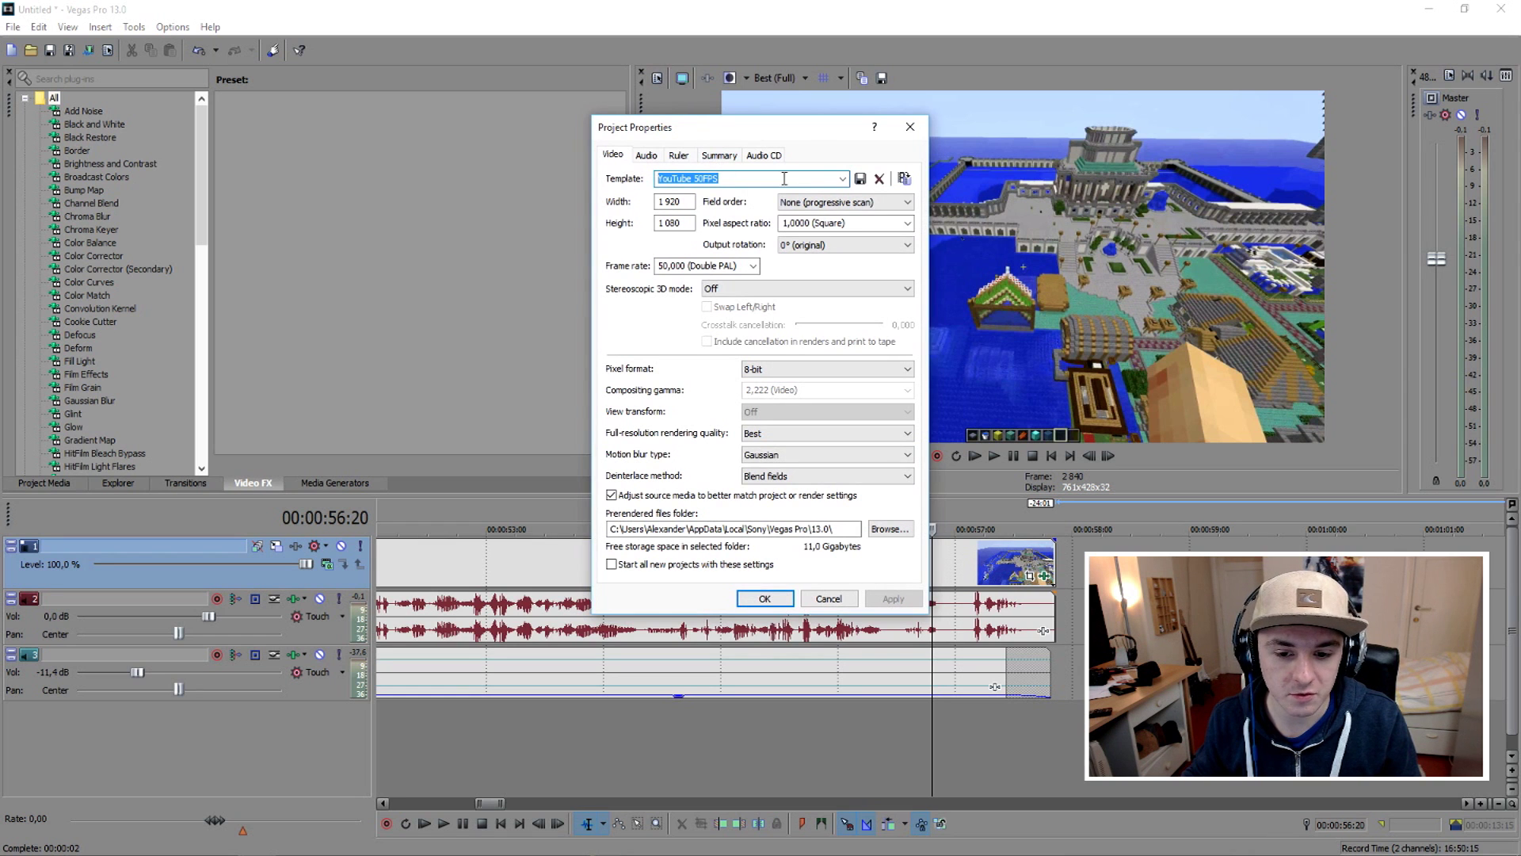
pyautogui.click(842, 178)
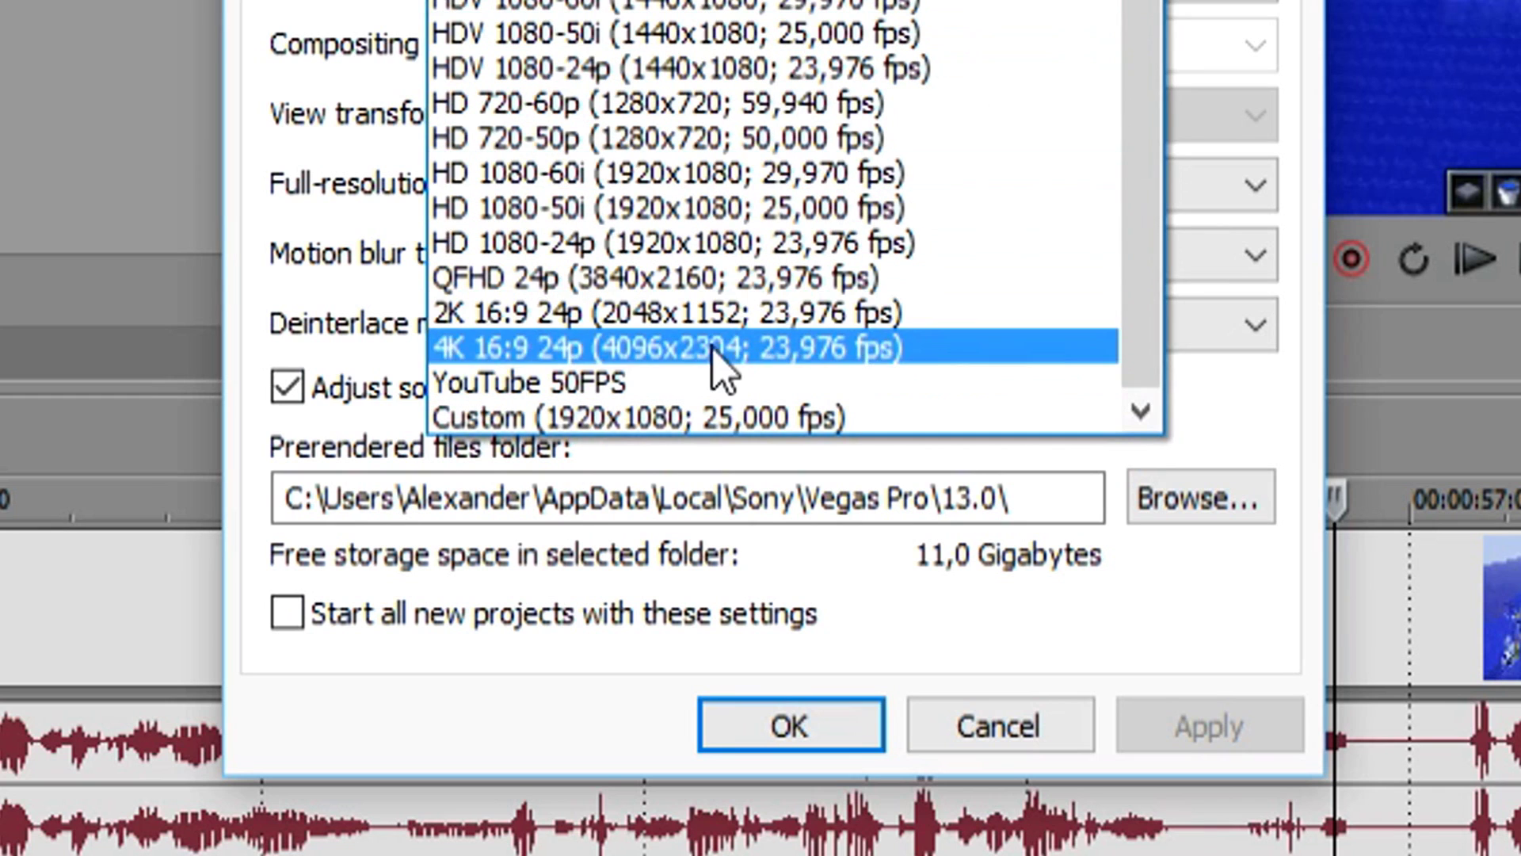
pyautogui.click(717, 382)
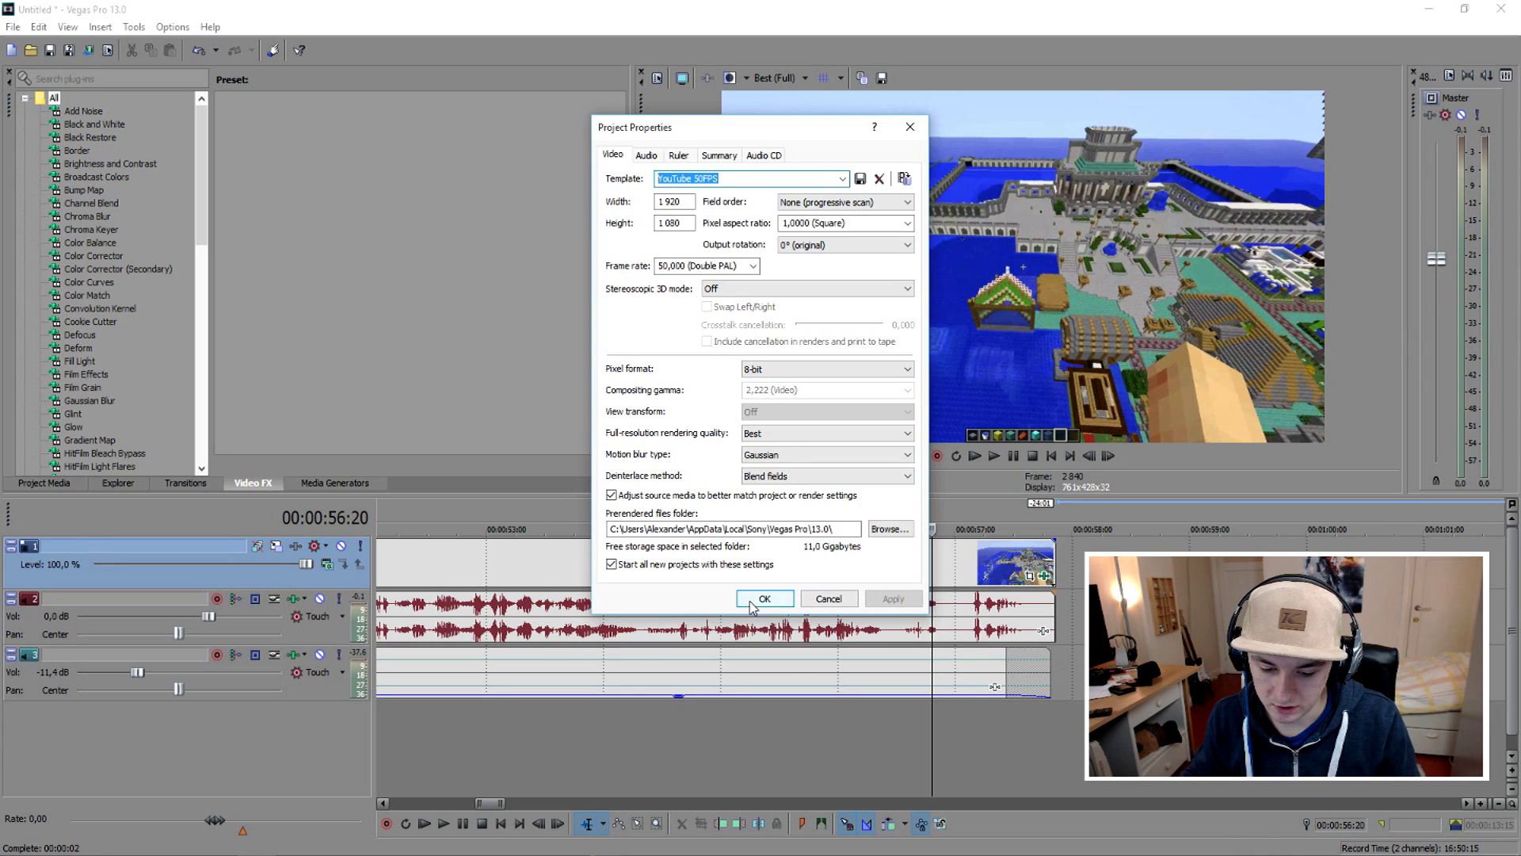
pyautogui.click(483, 428)
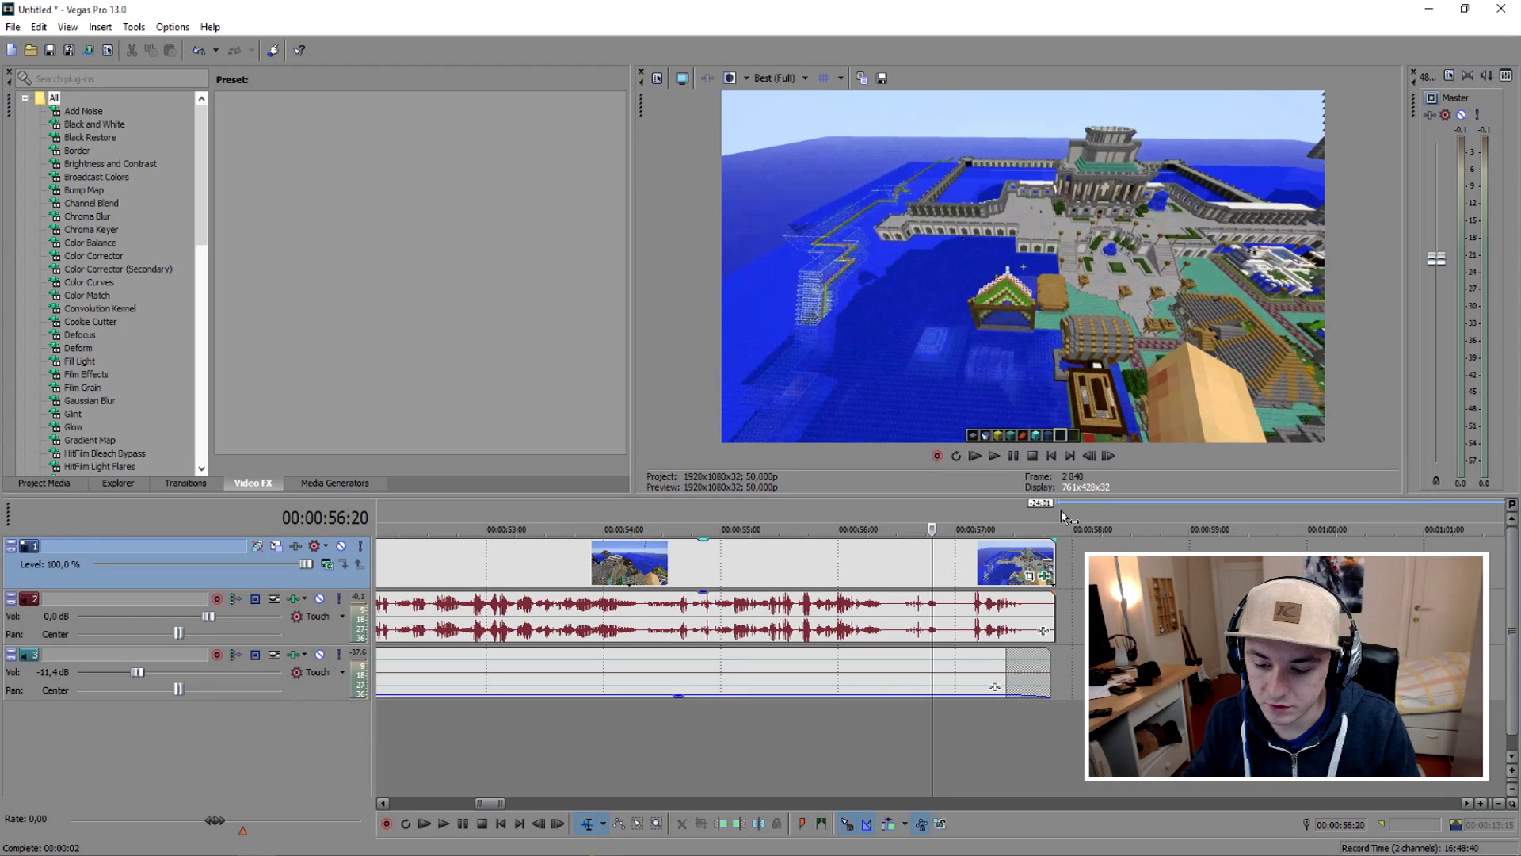
pyautogui.moveTo(1062, 510)
pyautogui.mouseDown()
pyautogui.moveTo(378, 510)
pyautogui.moveTo(431, 524)
pyautogui.mouseUp()
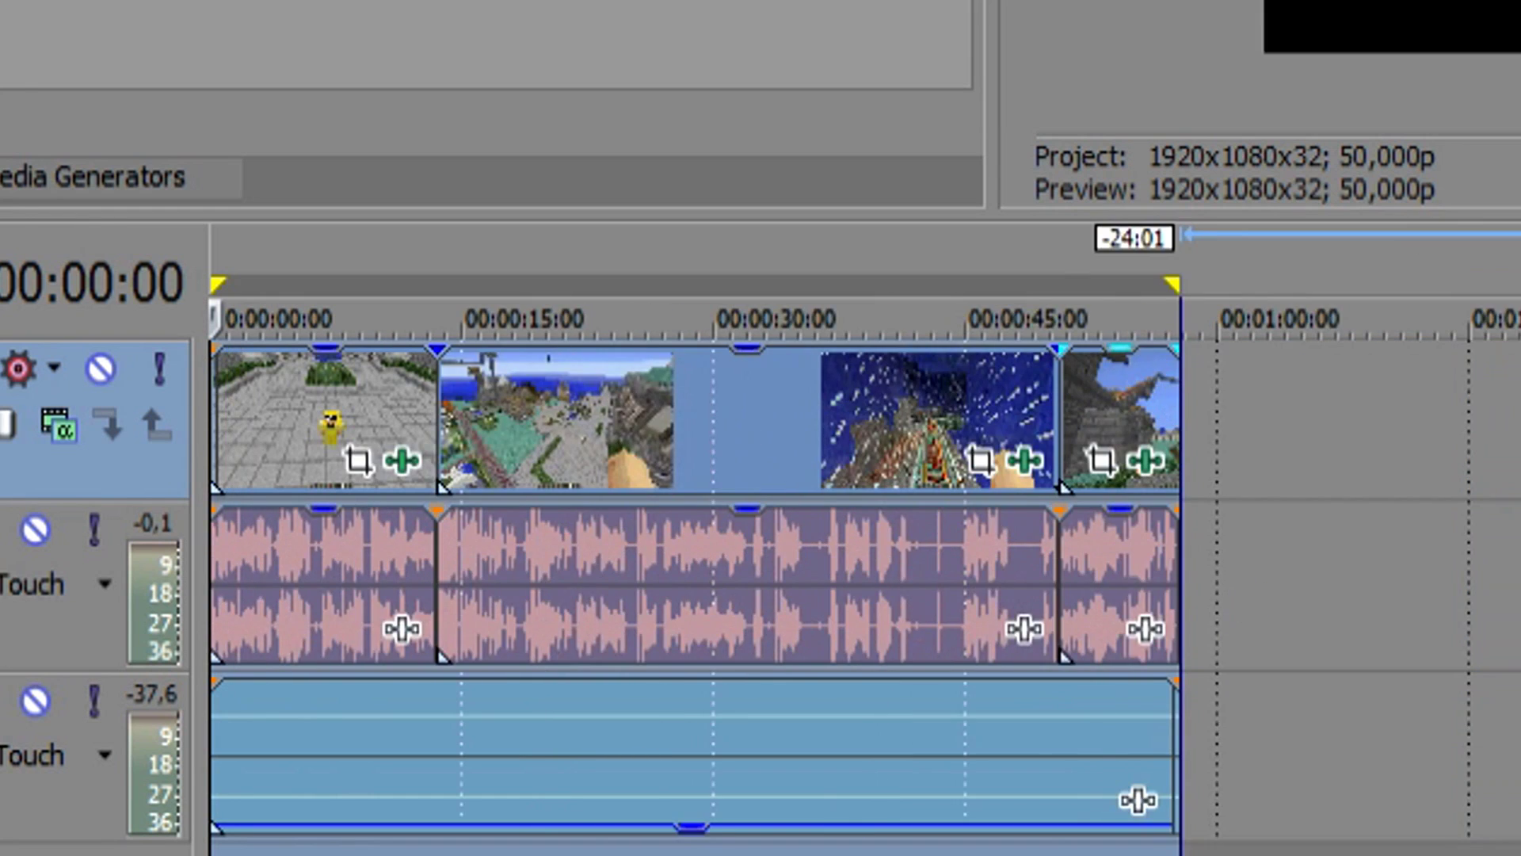
# - Set up Render As with YouTube 50FPS Template, saving as 'Minecraft Survival episode.wmv'
pyautogui.click(13, 26)
pyautogui.click(192, 386)
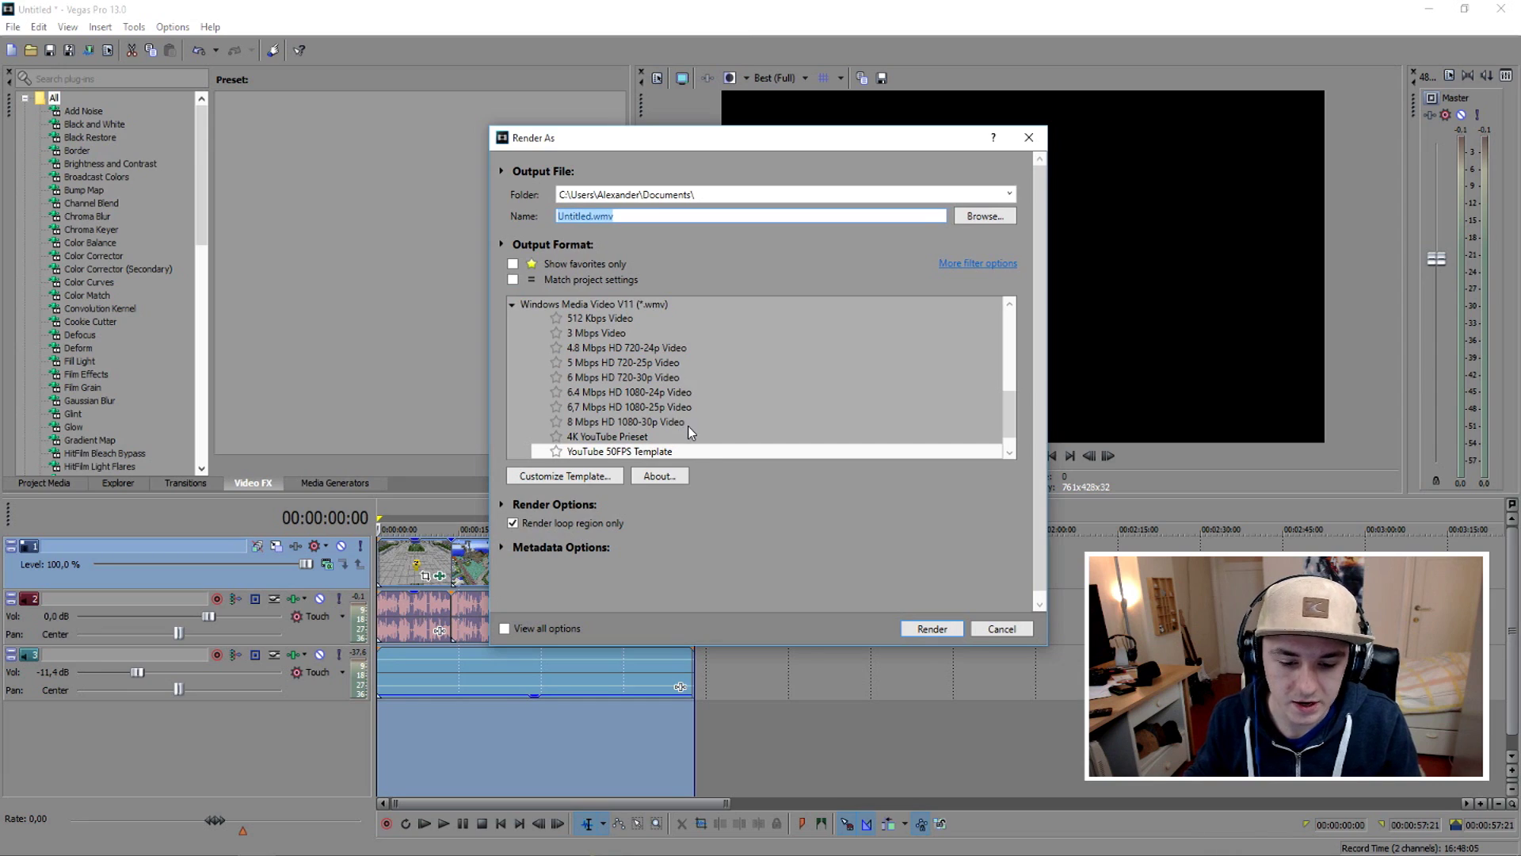
pyautogui.click(680, 453)
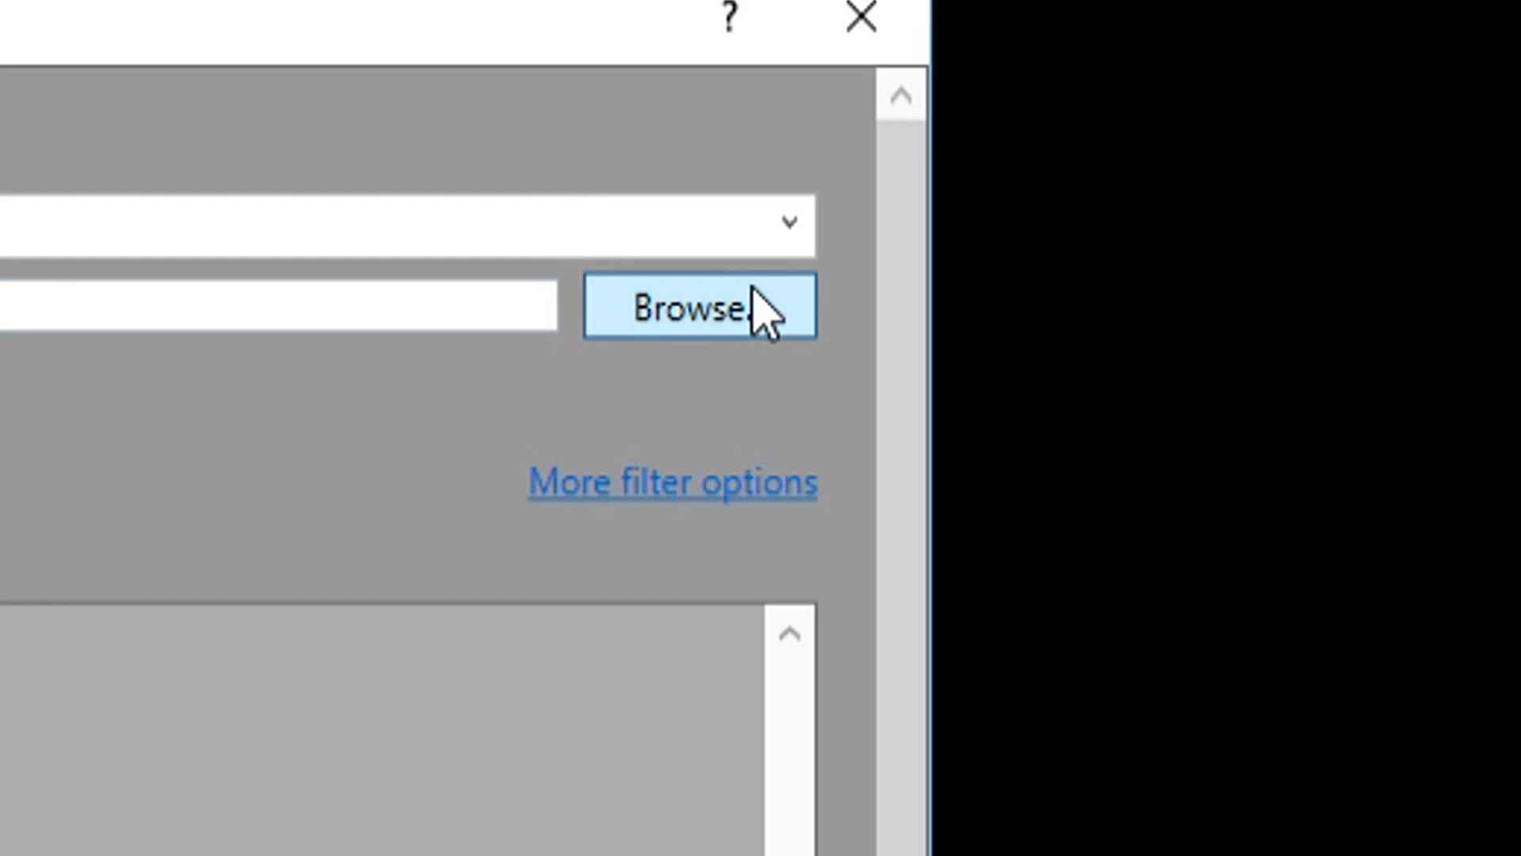
pyautogui.click(759, 309)
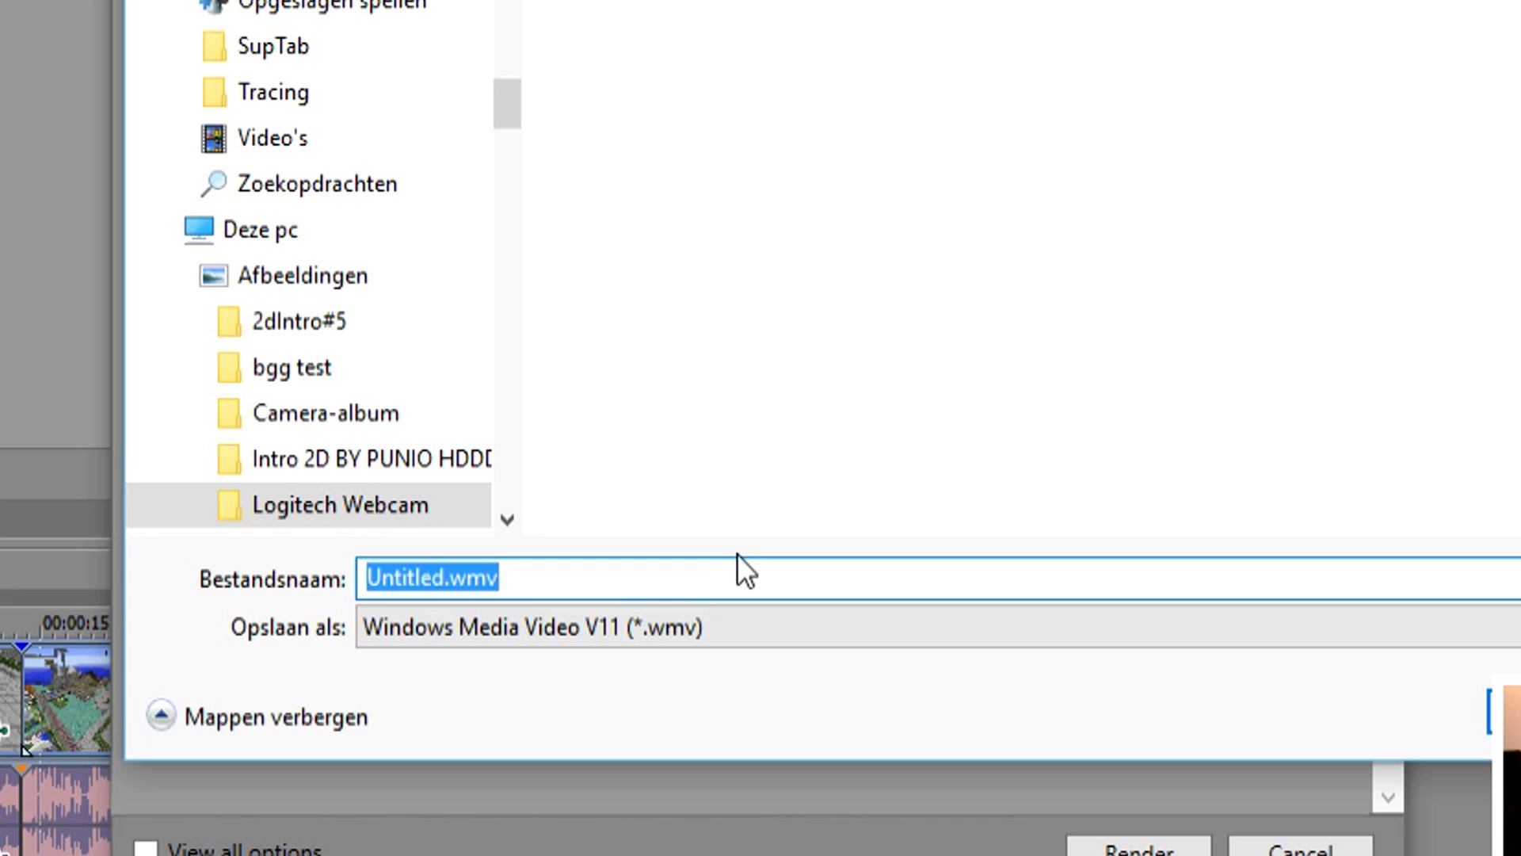
pyautogui.write('Minecraft S')
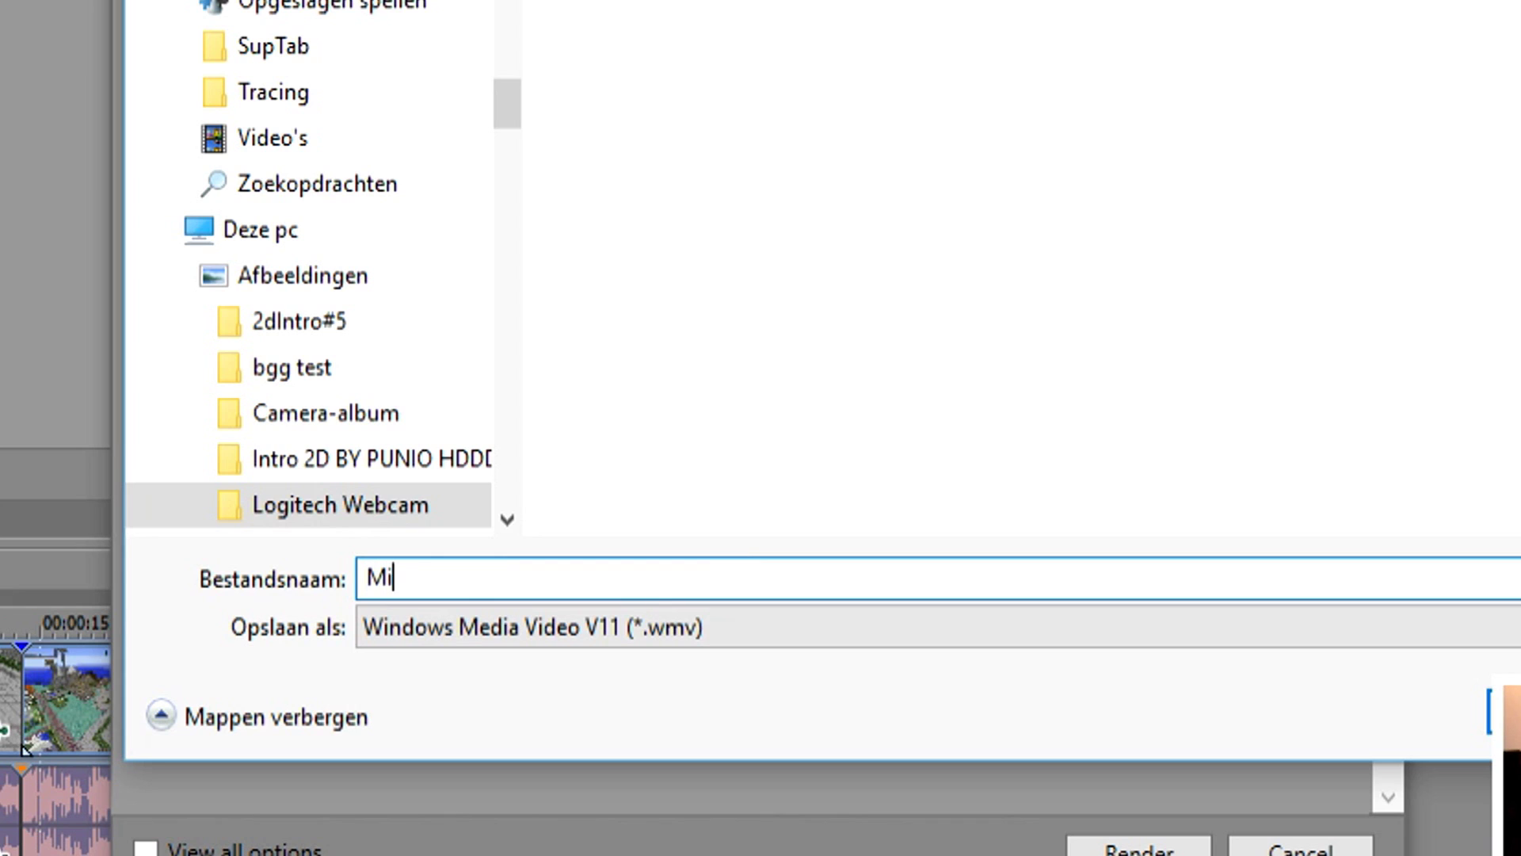
pyautogui.write('urvi')
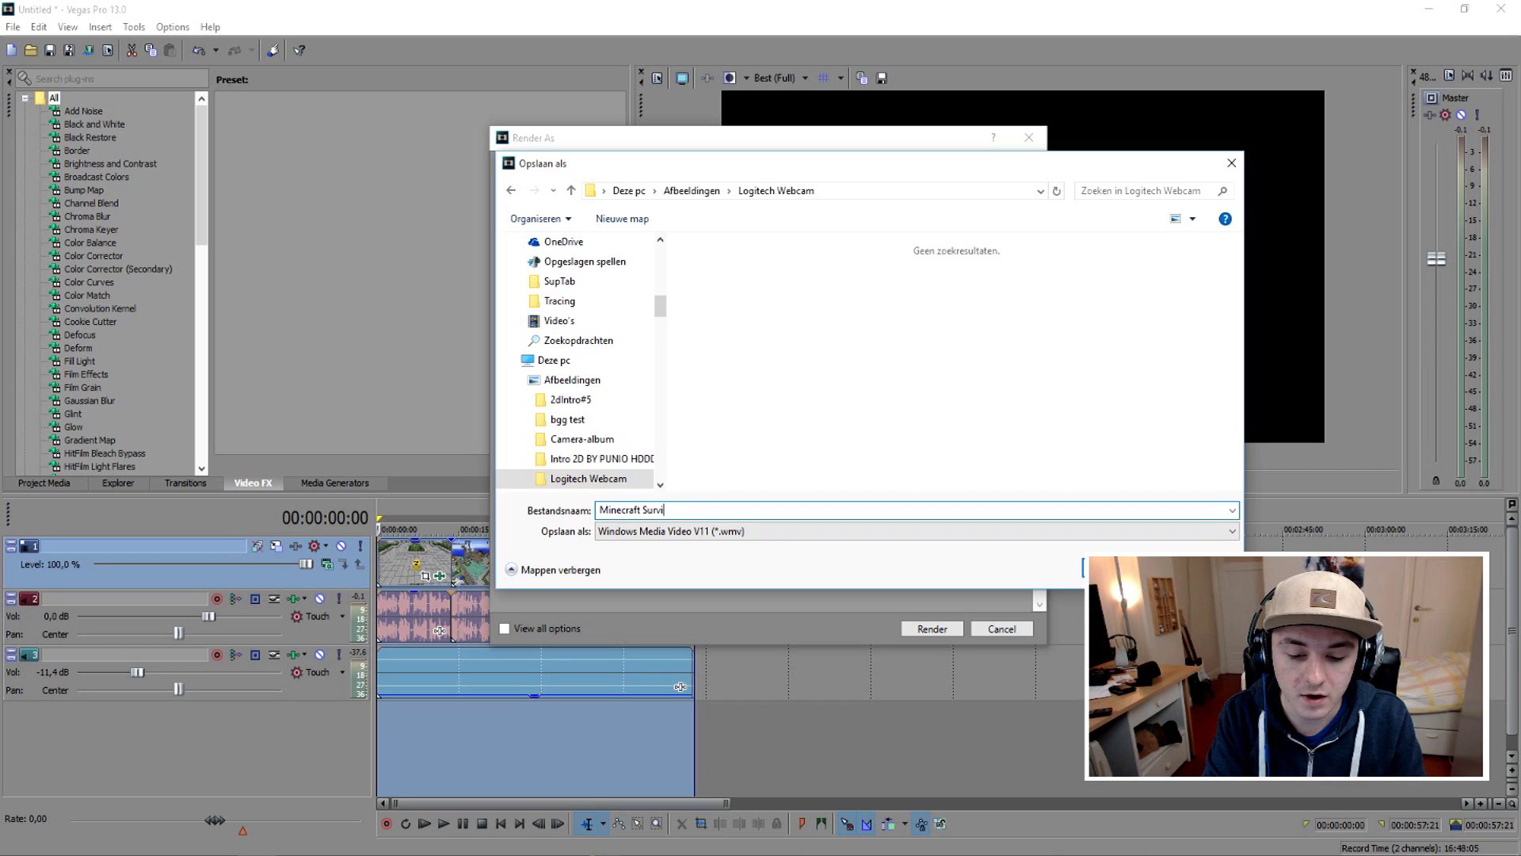
pyautogui.write('val episode')
pyautogui.press('Return')
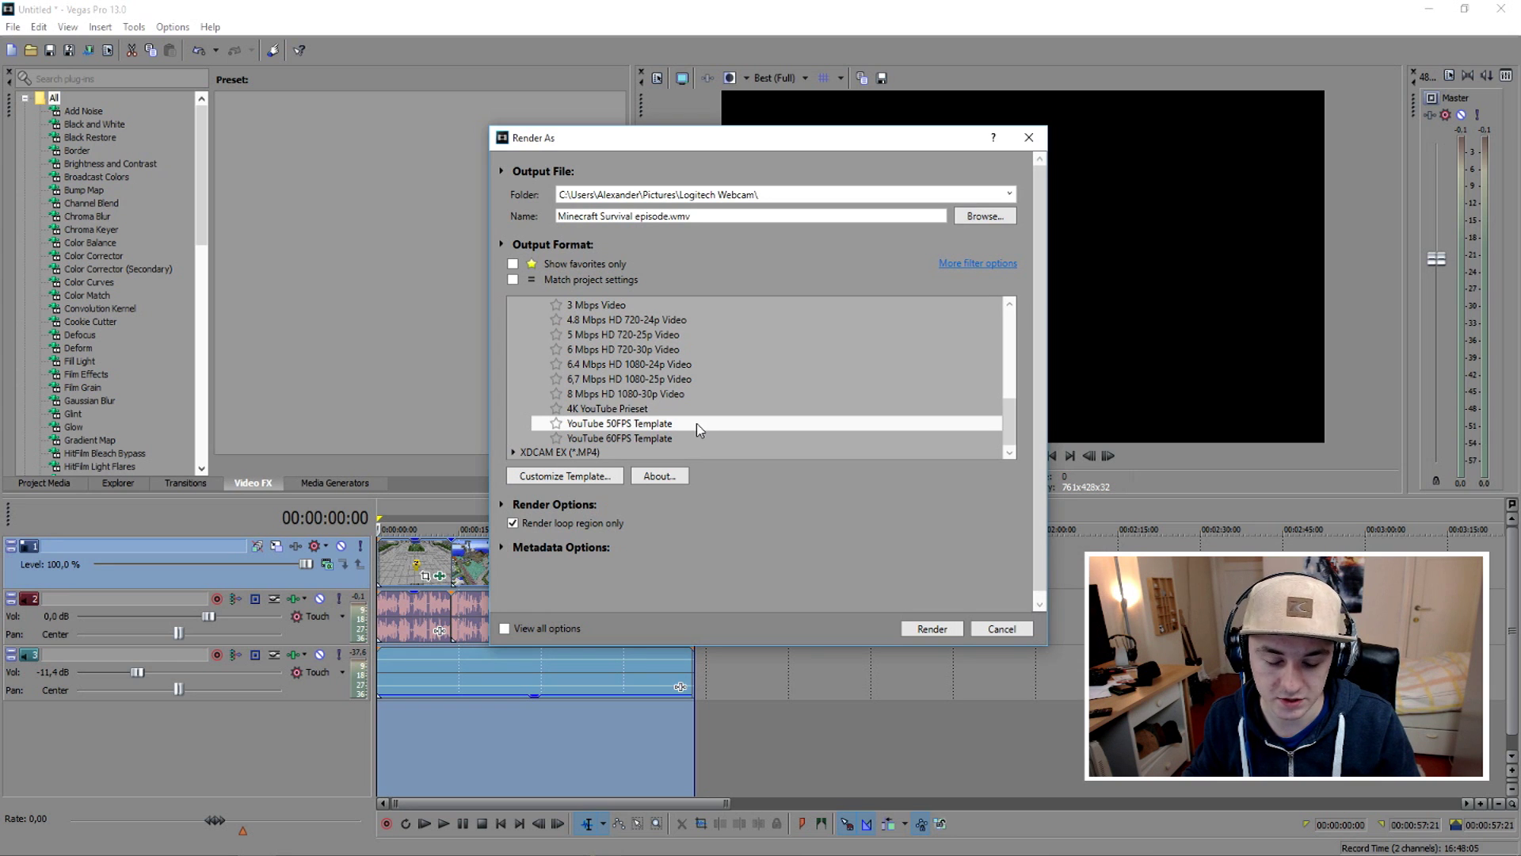
pyautogui.click(696, 423)
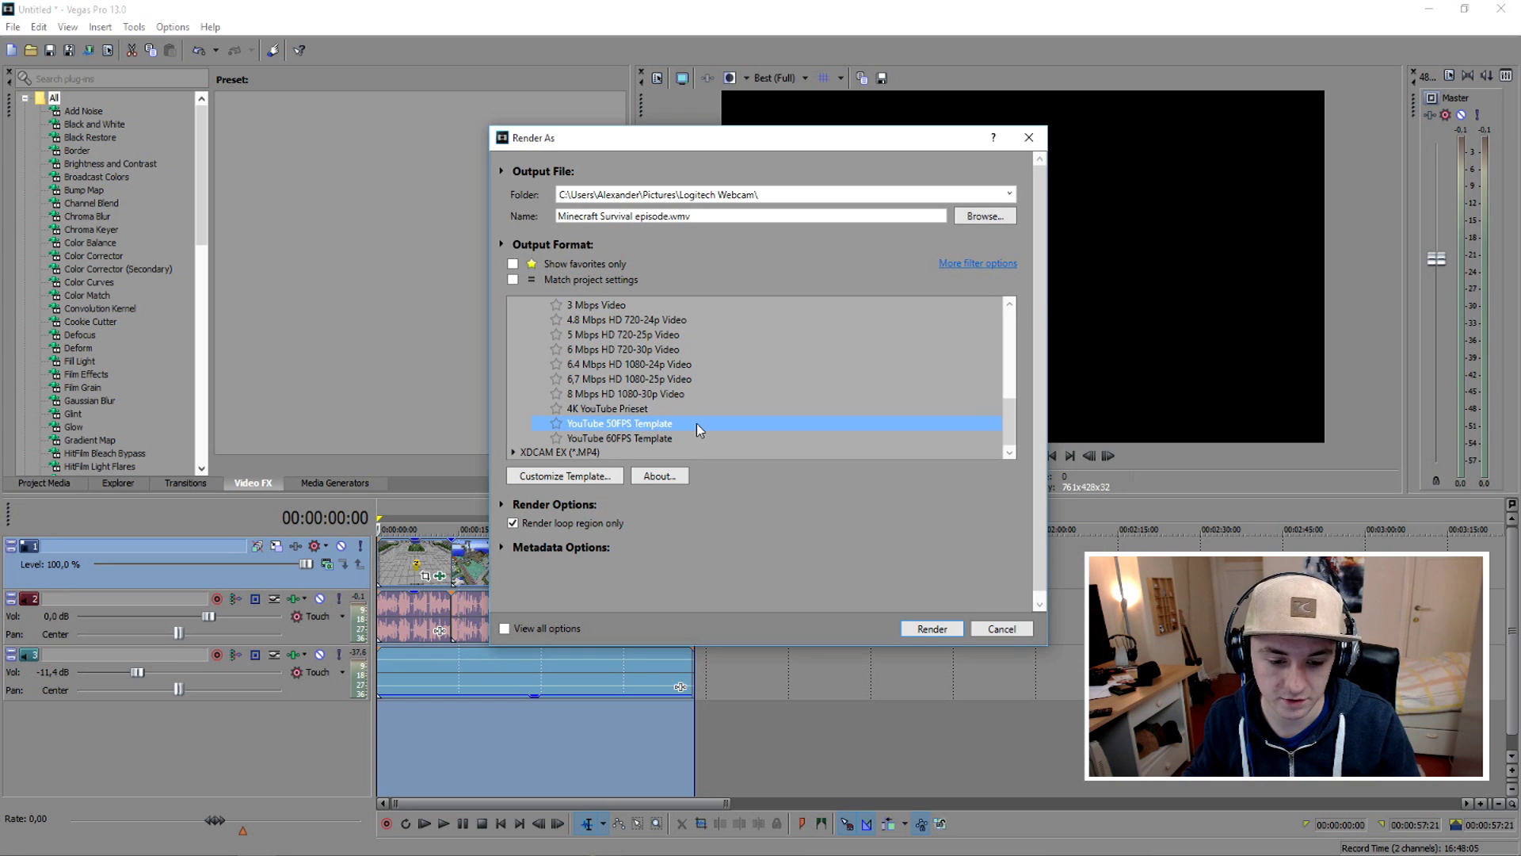
# - Start rendering Minecraft Survival episode.wmv
pyautogui.click(921, 629)
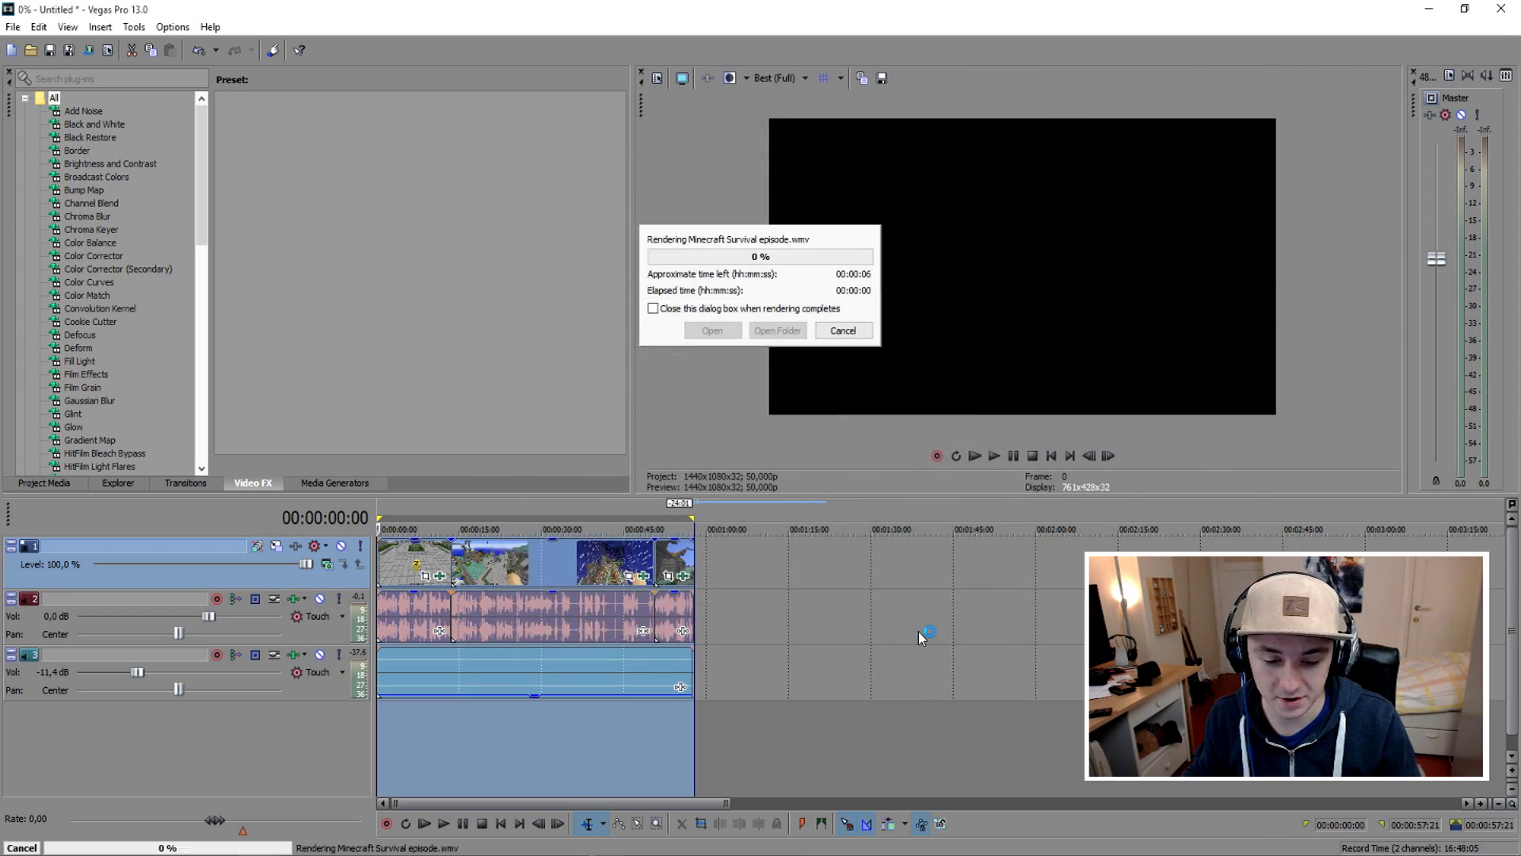